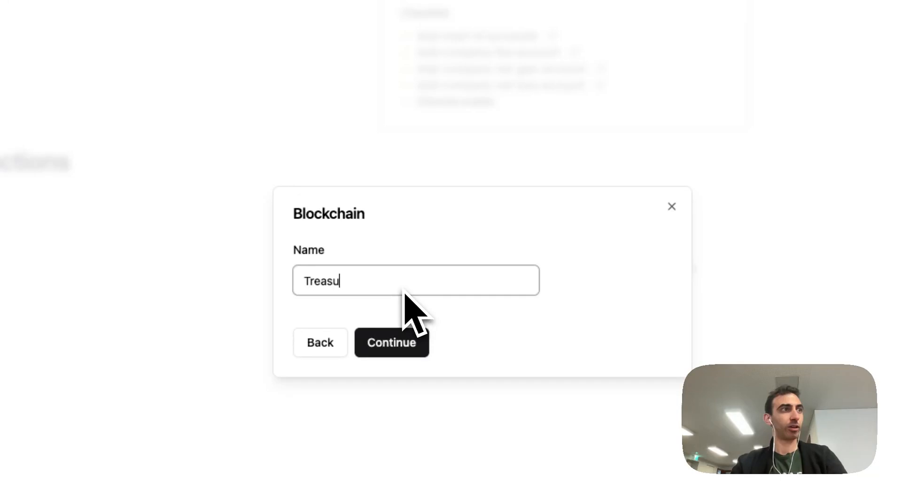
Name the blockchain wallet Treasury Wallet and choose to import its transactions via network
{"action": "left_click", "coordinate": [385, 335]}
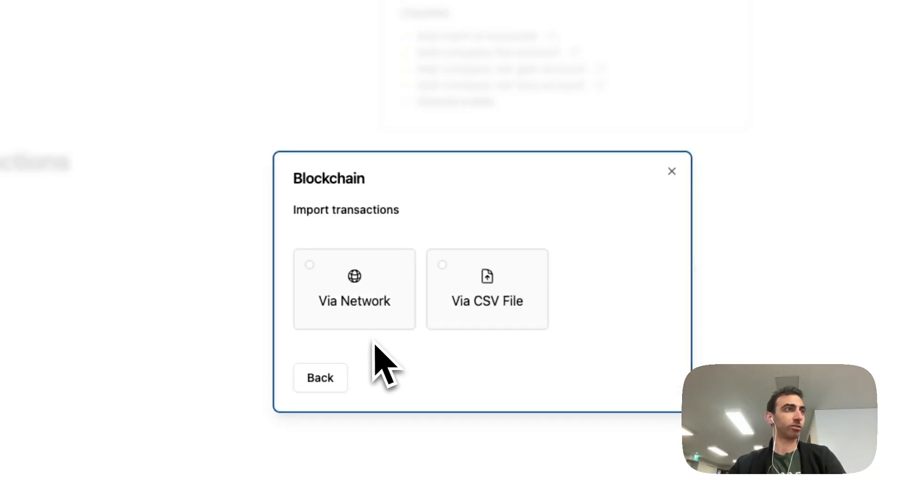
{"action": "left_click", "coordinate": [371, 308]}
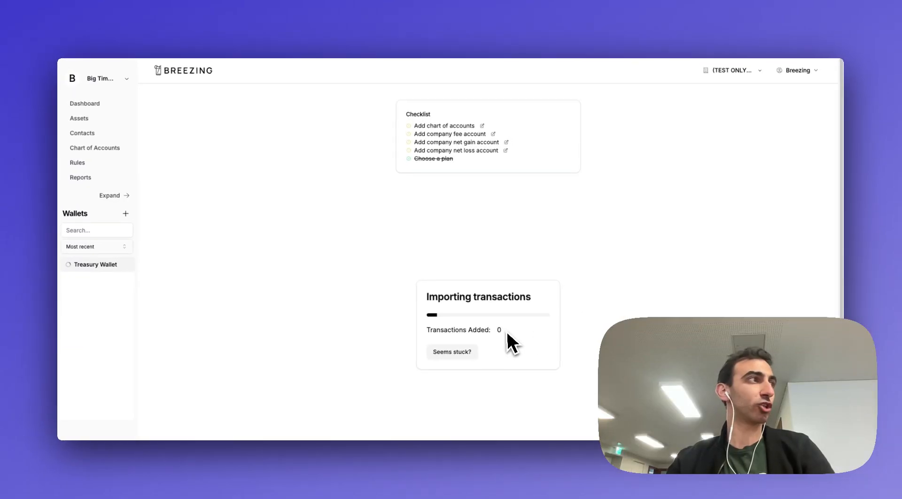
Open the chart of accounts and start linking it to Xero
{"action": "left_click", "coordinate": [89, 149]}
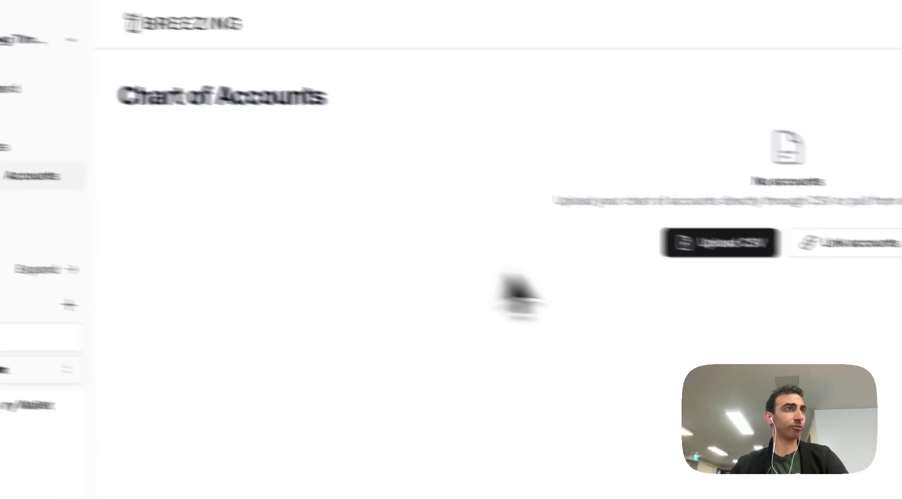
{"action": "left_click", "coordinate": [547, 187]}
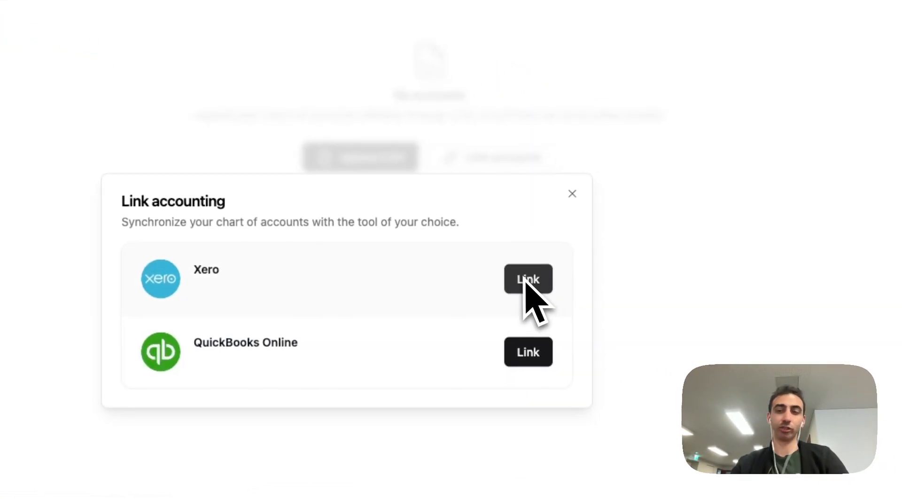
{"action": "left_click", "coordinate": [534, 290]}
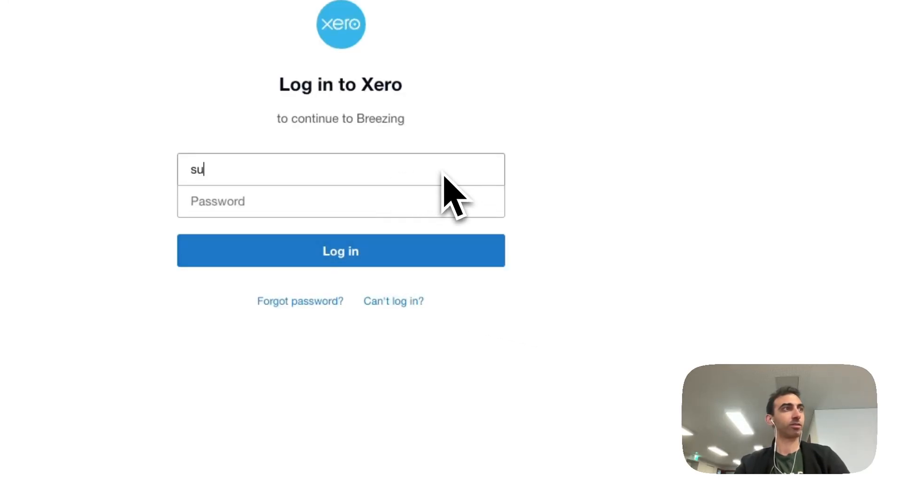
Log in to Xero with the account e-mail and password
{"action": "type", "text": "etof.com"}
{"action": "key", "text": "Tab"}
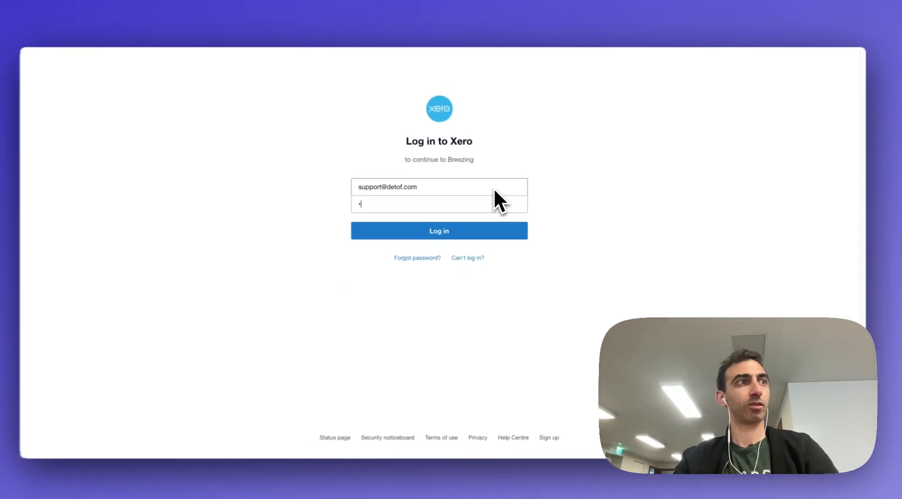
{"action": "type", "text": "••••••••"}
{"action": "key", "text": "Return"}
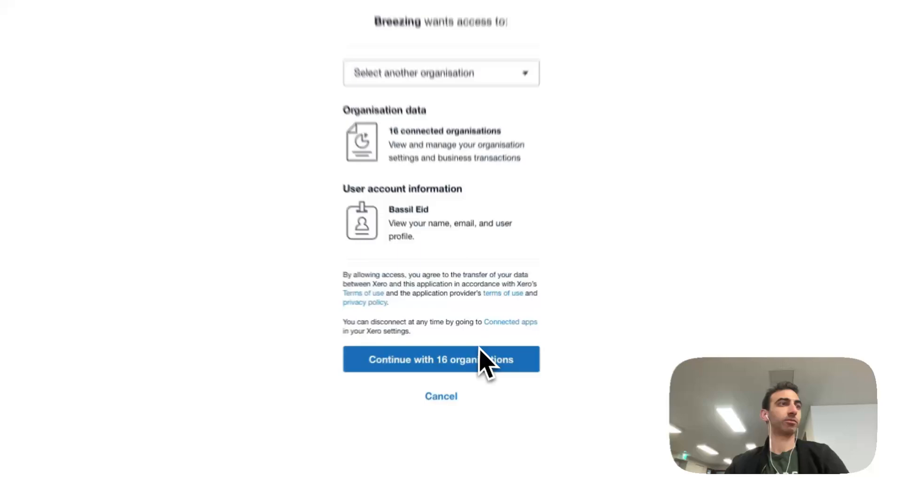
Authorise access to the 16 Xero organisations and select the Xero organization to link
{"action": "left_click", "coordinate": [474, 344]}
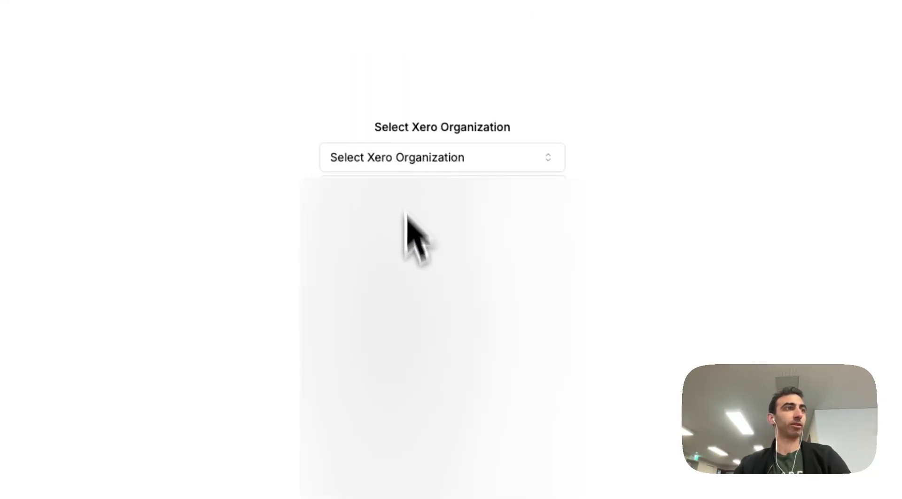
{"action": "left_click", "coordinate": [414, 383]}
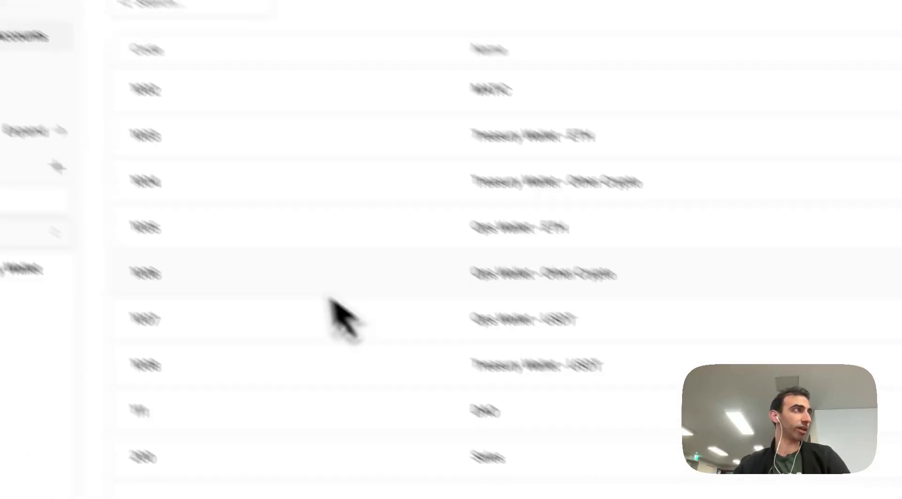
In the company settings, set the Company Fee Account to 300-Wallet & Exchange Fees
{"action": "left_click", "coordinate": [157, 101]}
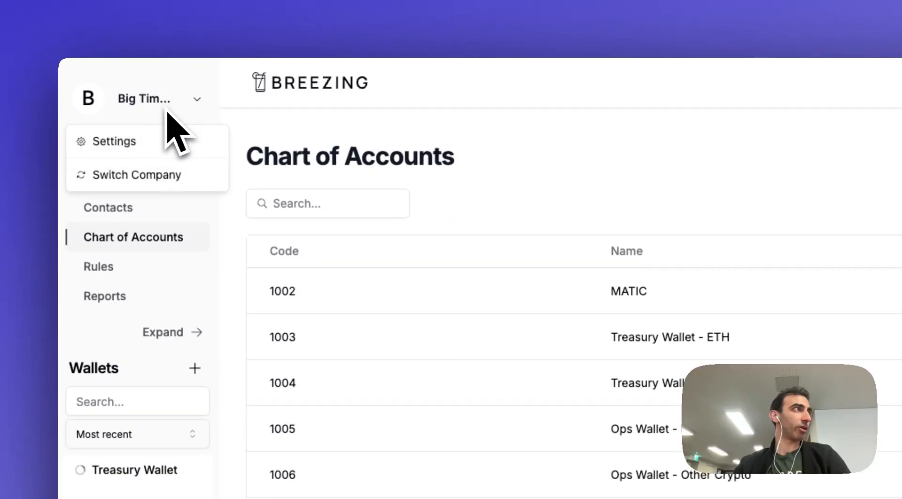
{"action": "left_click", "coordinate": [140, 143]}
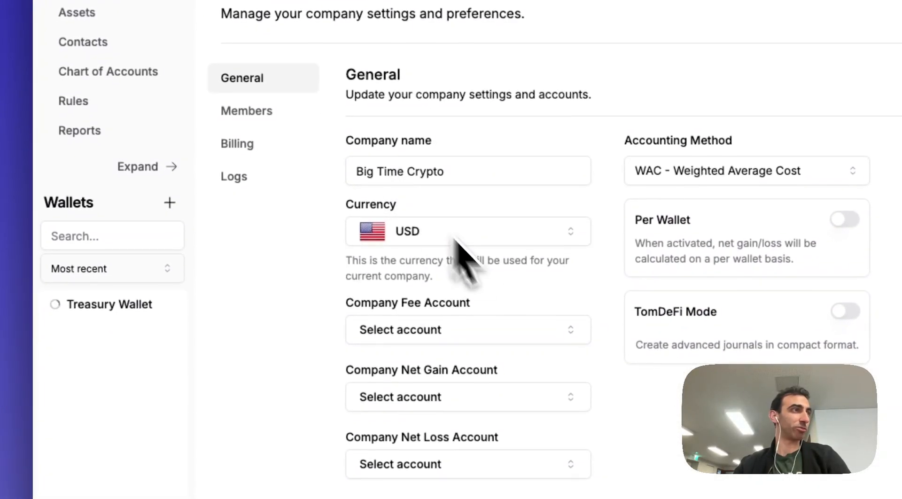
{"action": "left_click", "coordinate": [499, 338]}
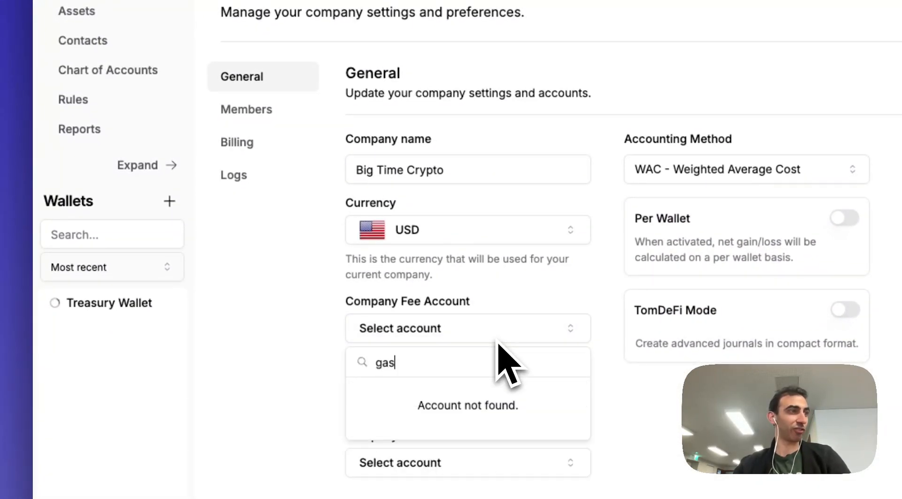
{"action": "left_click", "coordinate": [522, 397]}
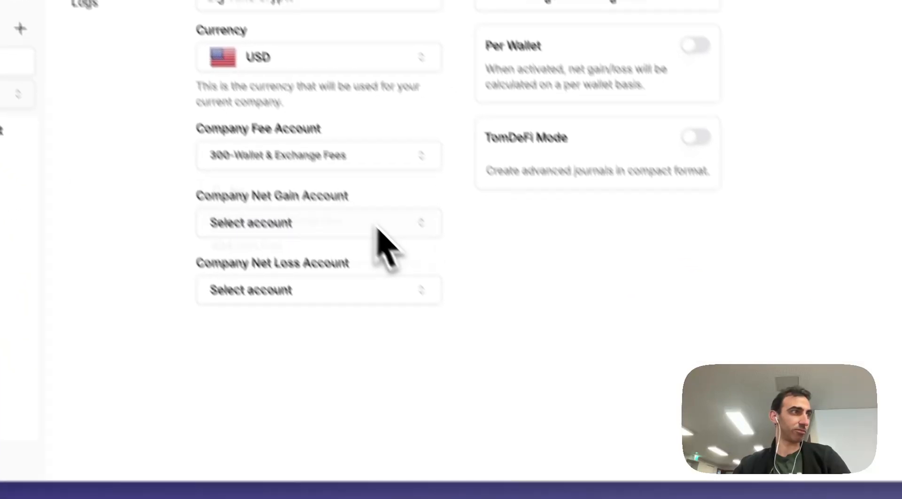
Set both the Company Net Gain Account and the Company Net Loss Account to account 486, Realized Digital Asset Net Gai...
{"action": "left_click", "coordinate": [469, 404]}
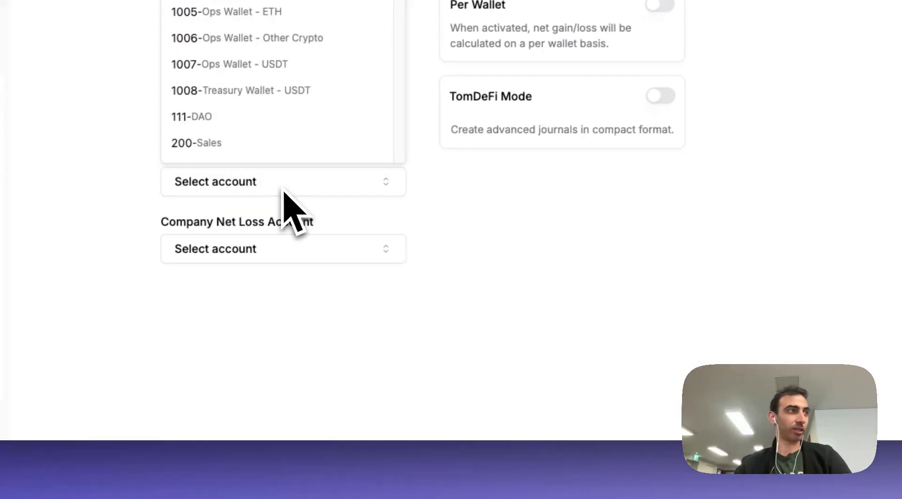
{"action": "type", "text": "gain"}
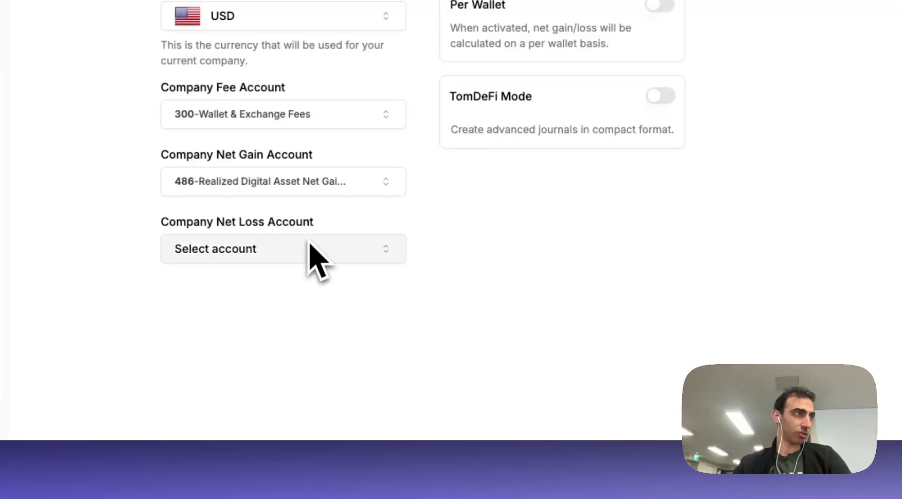
{"action": "left_click", "coordinate": [309, 245]}
{"action": "type", "text": "reali"}
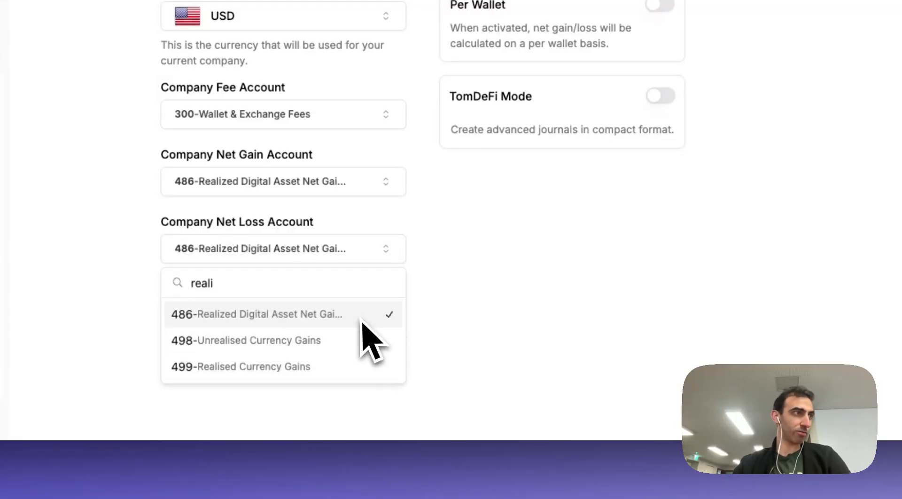
{"action": "left_click", "coordinate": [362, 320]}
{"action": "left_click", "coordinate": [794, 145]}
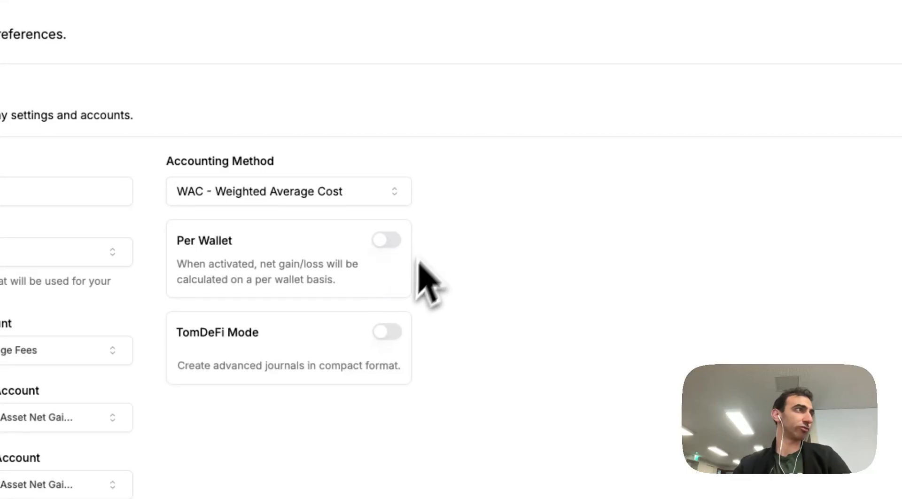
Review the token balances and transactions on the dashboard
{"action": "left_click", "coordinate": [123, 125]}
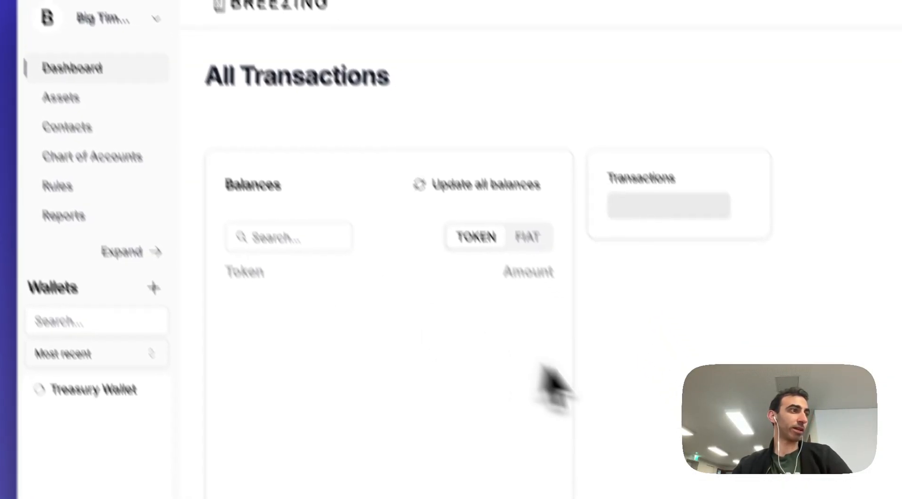
{"action": "scroll", "coordinate": [611, 399], "scroll_direction": "down", "scroll_amount": 10}
{"action": "scroll", "coordinate": [505, 346], "scroll_direction": "up", "scroll_amount": 4}
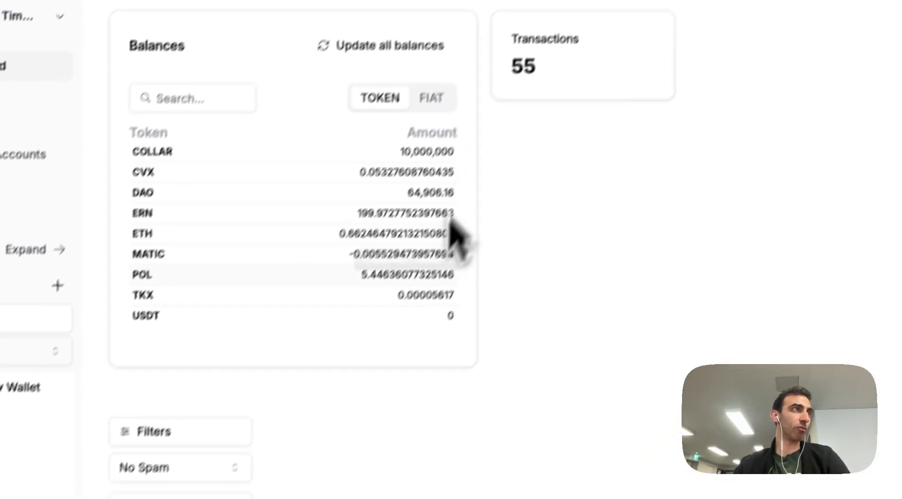
{"action": "left_click_drag", "start_coordinate": [398, 151], "coordinate": [448, 333]}
{"action": "left_click", "coordinate": [536, 334]}
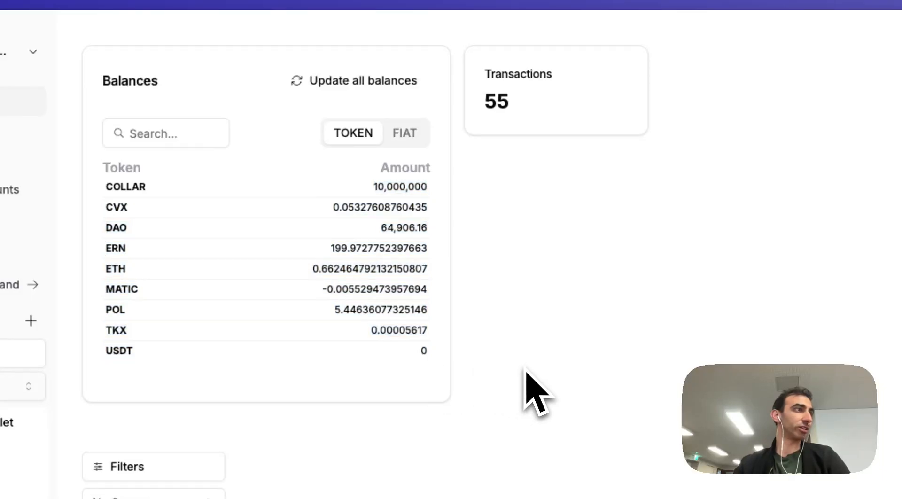
Look over the token list in Assets and the Rules page
{"action": "left_click", "coordinate": [161, 161]}
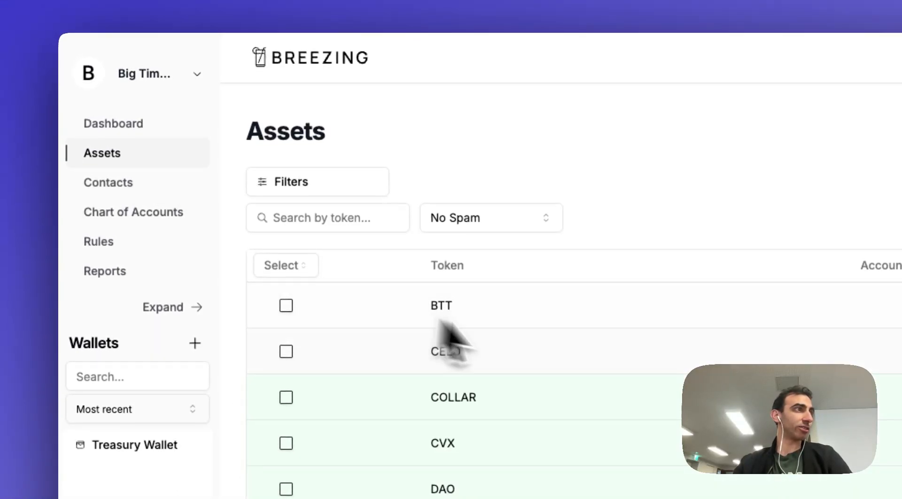
{"action": "scroll", "coordinate": [564, 404], "scroll_direction": "down", "scroll_amount": 1}
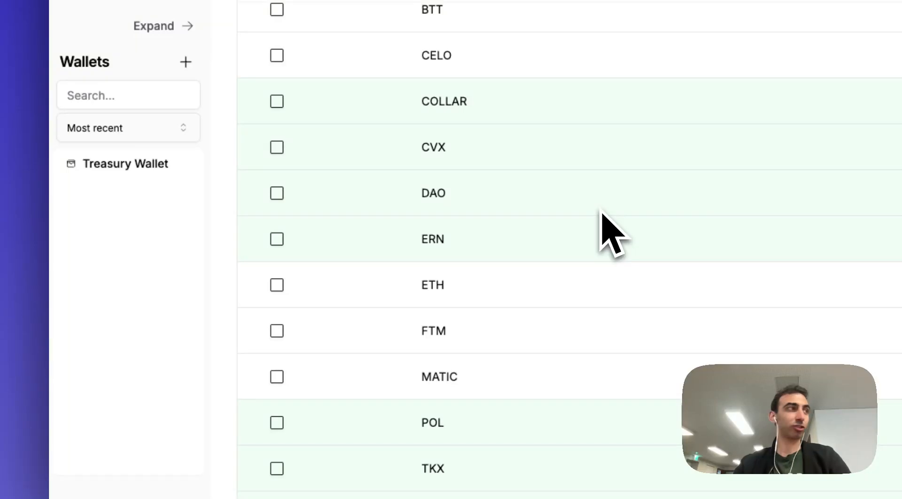
{"action": "left_click", "coordinate": [123, 170]}
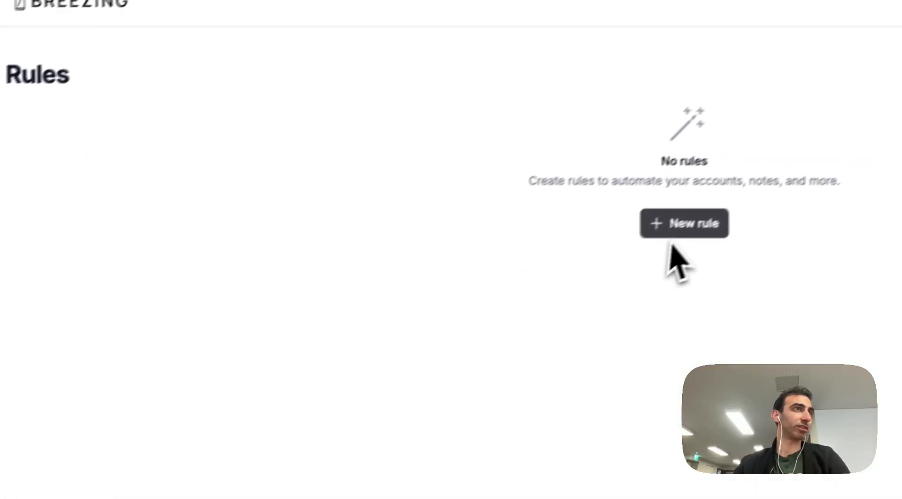
{"action": "left_click", "coordinate": [674, 234]}
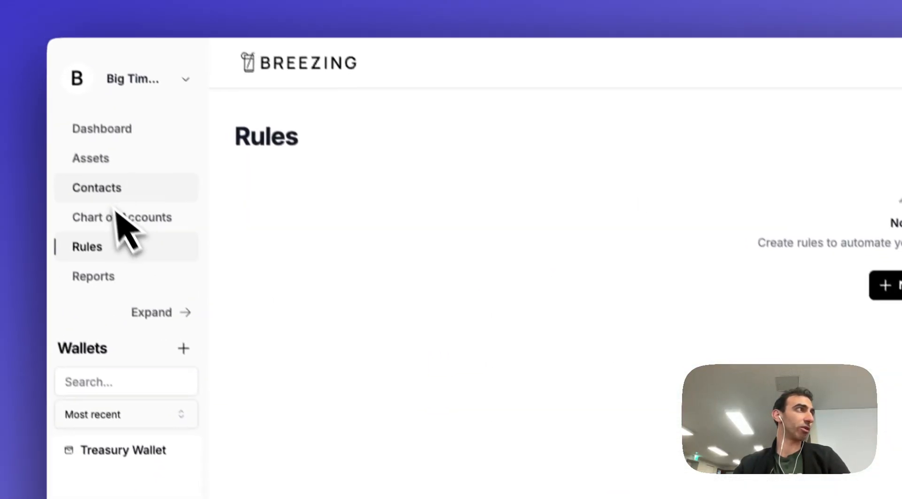
Find the ETH token in Assets and save ETH-ETH Account as its asset account
{"action": "left_click", "coordinate": [101, 159]}
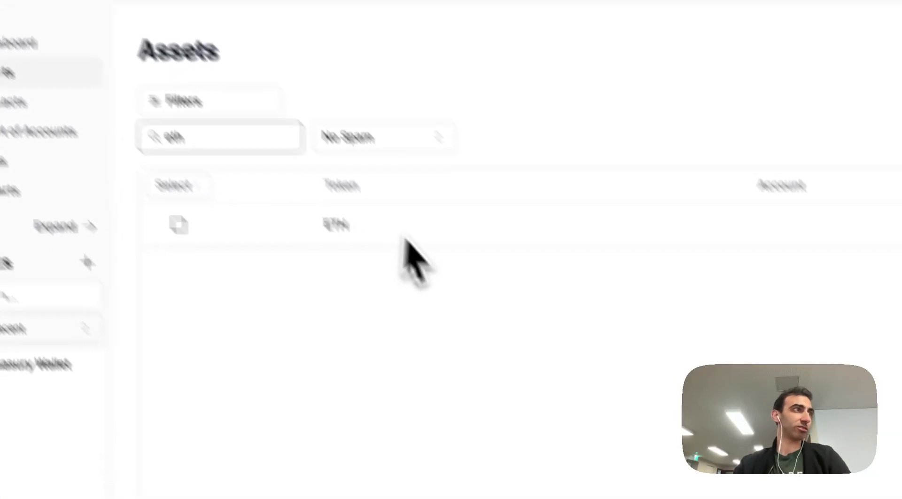
{"action": "left_click", "coordinate": [540, 347]}
{"action": "left_click", "coordinate": [706, 419]}
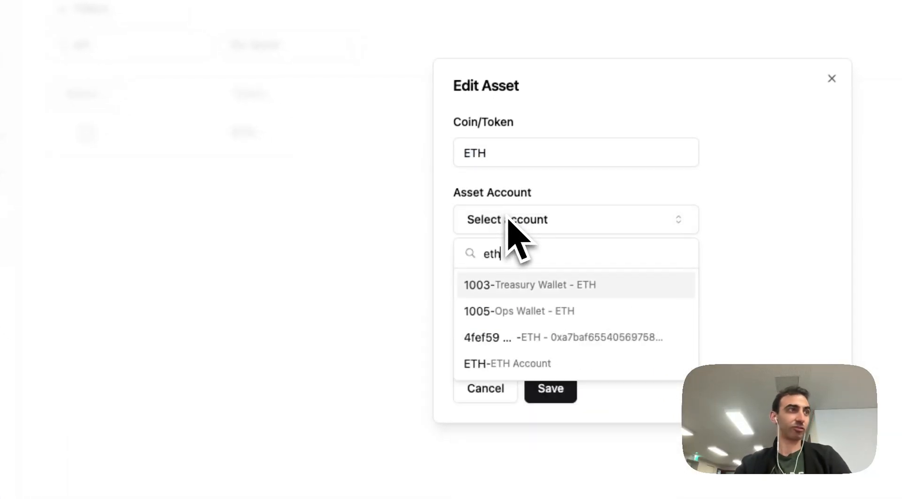
{"action": "left_click", "coordinate": [532, 363]}
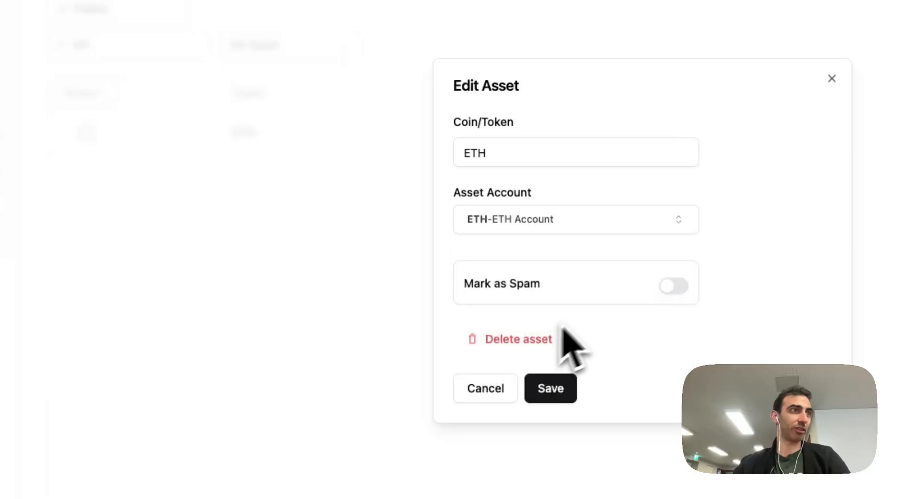
{"action": "left_click", "coordinate": [561, 389]}
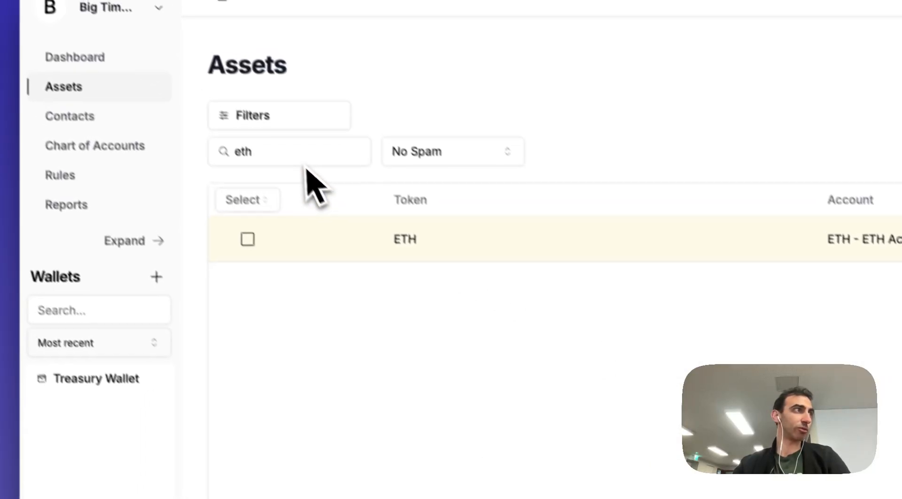
Find the USDT token, save USDT-USDT Account as its asset account, and clear the token search
{"action": "double_click", "coordinate": [134, 42]}
{"action": "key", "text": "BackSpace"}
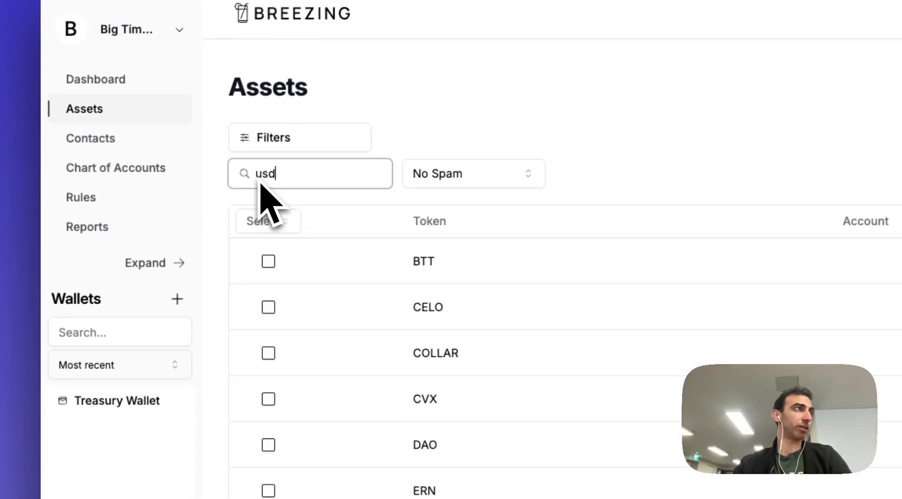
{"action": "left_click", "coordinate": [438, 267]}
{"action": "left_click", "coordinate": [657, 350]}
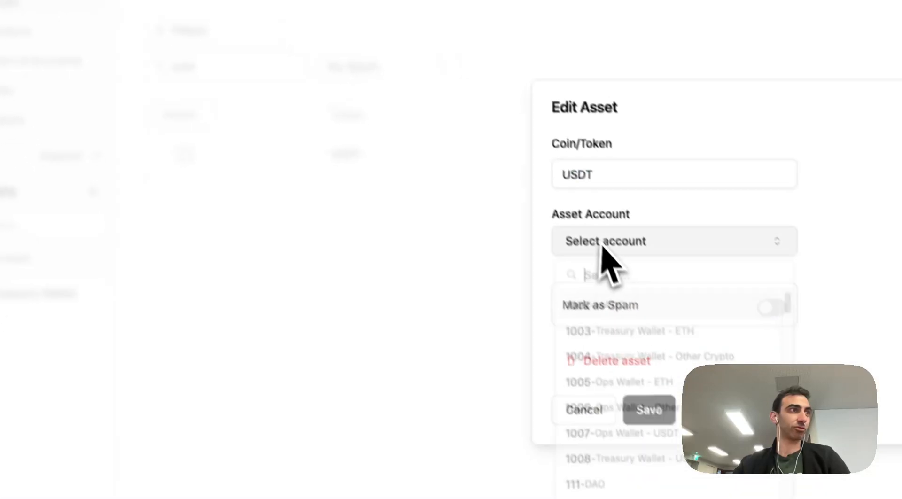
{"action": "type", "text": "usdt"}
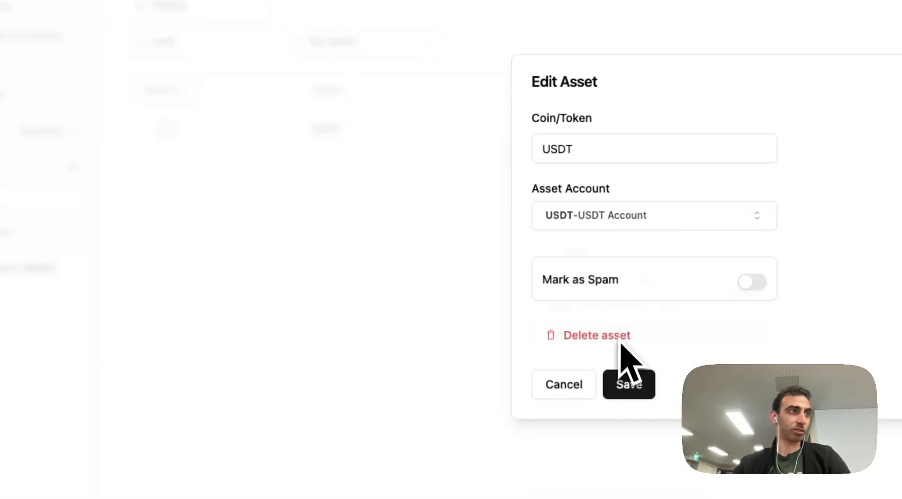
{"action": "left_click", "coordinate": [628, 383]}
{"action": "double_click", "coordinate": [162, 54]}
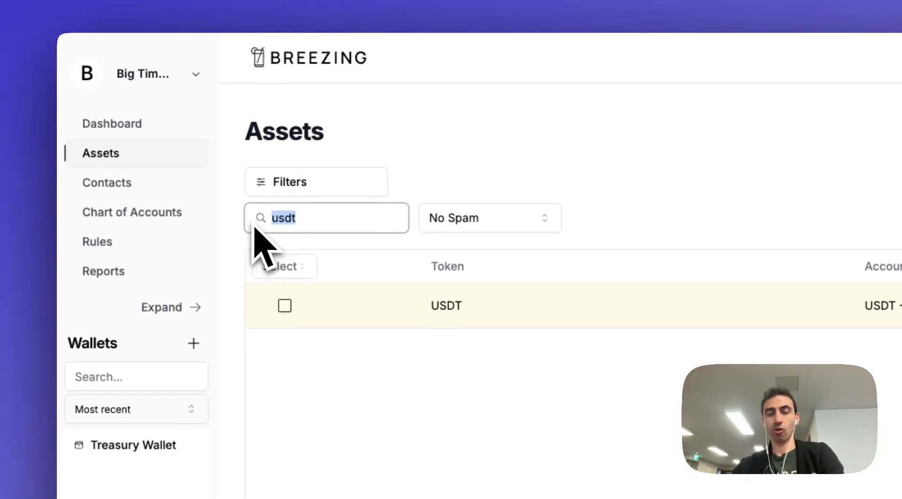
{"action": "key", "text": "BackSpace"}
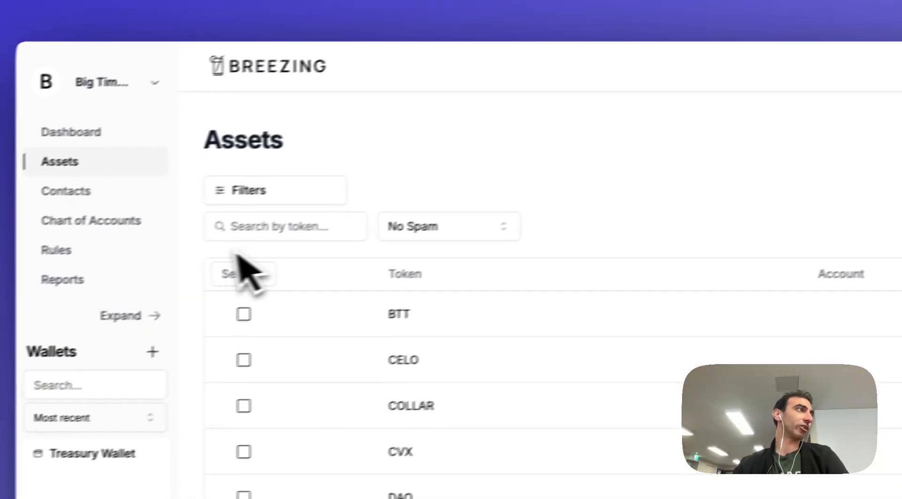
Create a new automation rule in Rules and name it Treasury Wallet
{"action": "left_click", "coordinate": [56, 250]}
{"action": "left_click", "coordinate": [875, 294]}
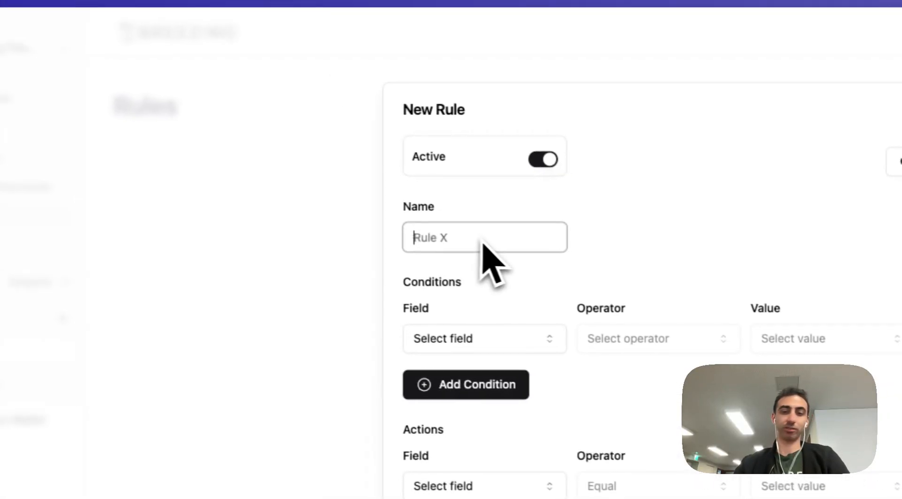
{"action": "type", "text": "Wa"}
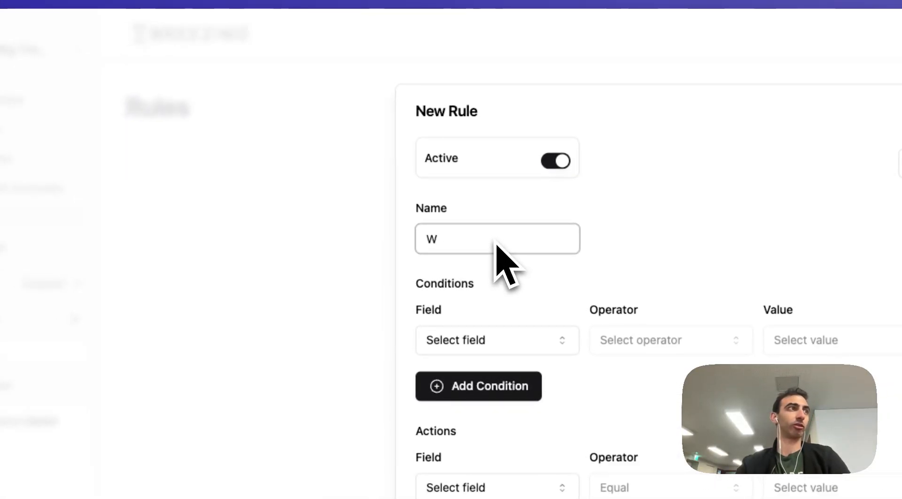
{"action": "key", "text": "BackSpace"}
{"action": "type", "text": "Treasury W"}
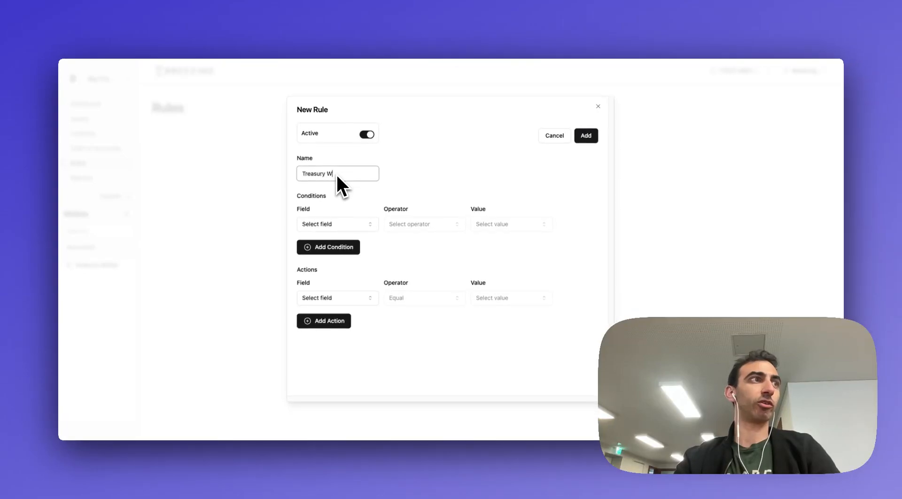
{"action": "type", "text": "allet"}
Set the rule's condition to Wallet Equal Treasury Wallet
{"action": "left_click", "coordinate": [352, 224]}
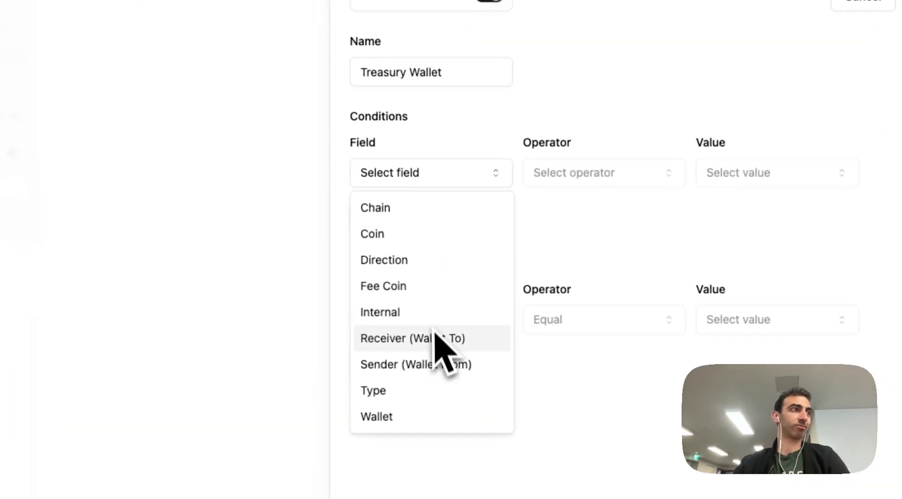
{"action": "left_click", "coordinate": [430, 415]}
{"action": "left_click", "coordinate": [637, 174]}
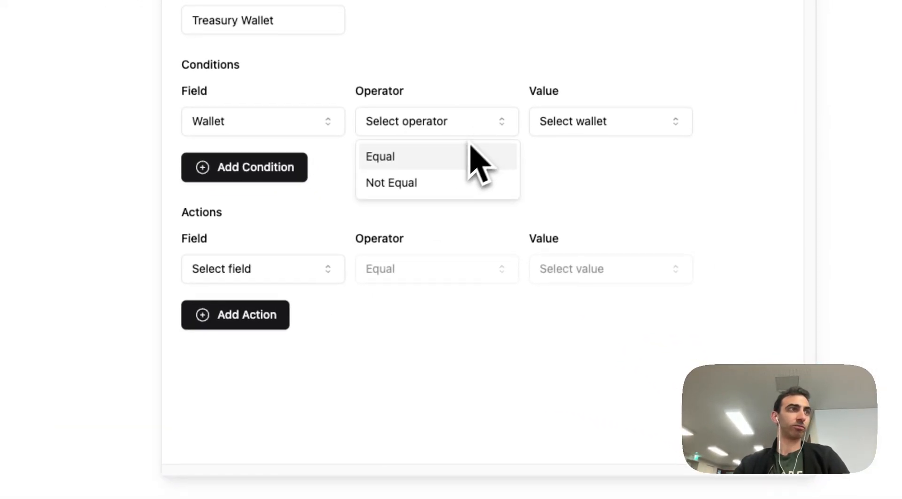
{"action": "left_click", "coordinate": [471, 147]}
{"action": "left_click", "coordinate": [558, 131]}
Set the rule's action to assign 202-Treasury Wallet as the Asset Account
{"action": "left_click", "coordinate": [270, 267]}
{"action": "left_click", "coordinate": [269, 301]}
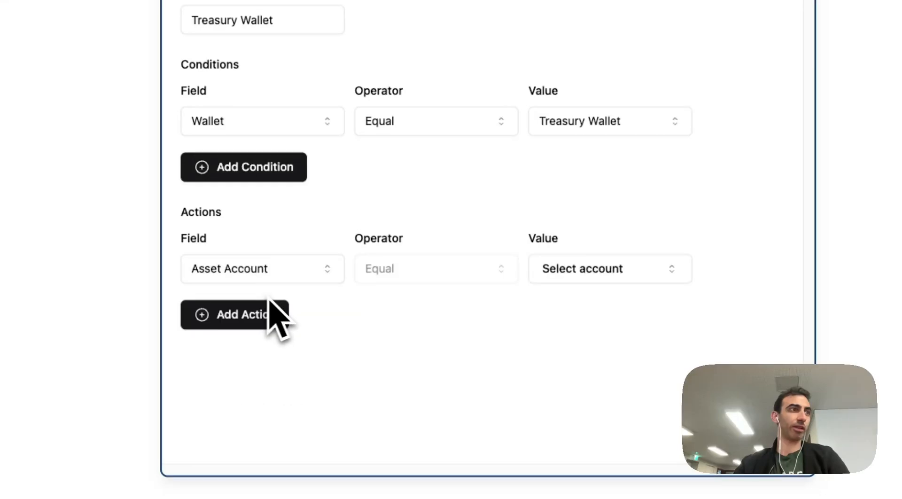
{"action": "left_click", "coordinate": [535, 276]}
{"action": "type", "text": "treasu"}
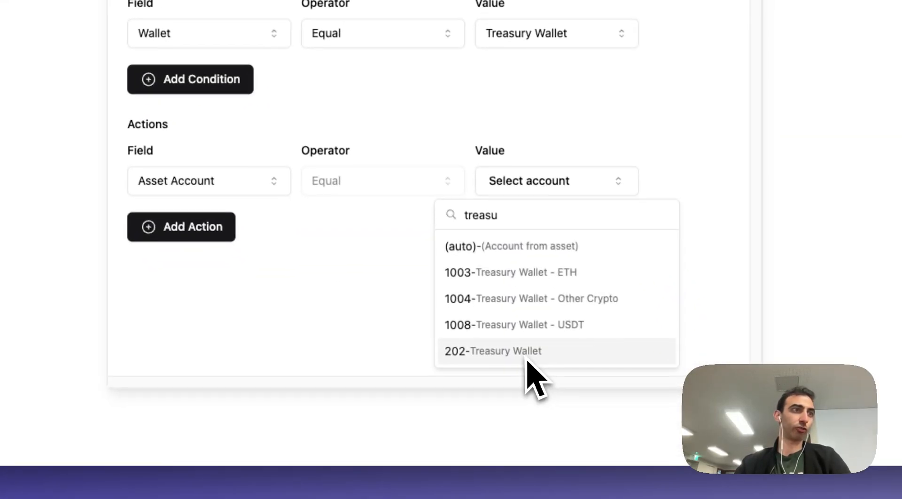
{"action": "left_click", "coordinate": [578, 442]}
Add a second action assigning 202-Treasury Wallet as the Fee Asset Account, and add the rule
{"action": "left_click", "coordinate": [197, 225]}
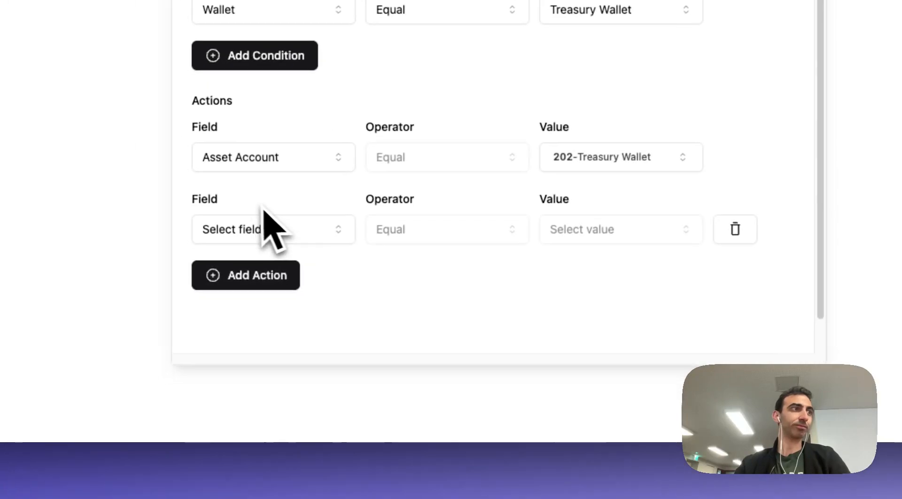
{"action": "left_click", "coordinate": [205, 254]}
{"action": "left_click", "coordinate": [278, 300]}
{"action": "left_click", "coordinate": [632, 240]}
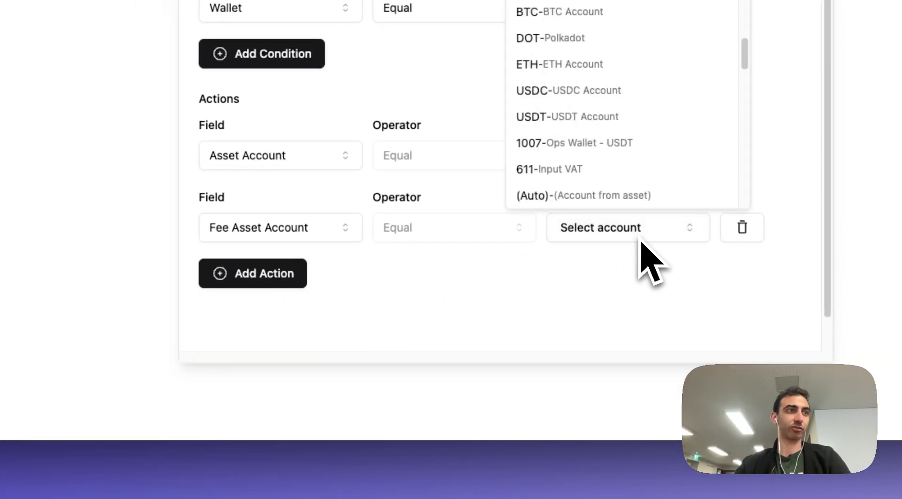
{"action": "type", "text": "treas"}
{"action": "left_click", "coordinate": [625, 371]}
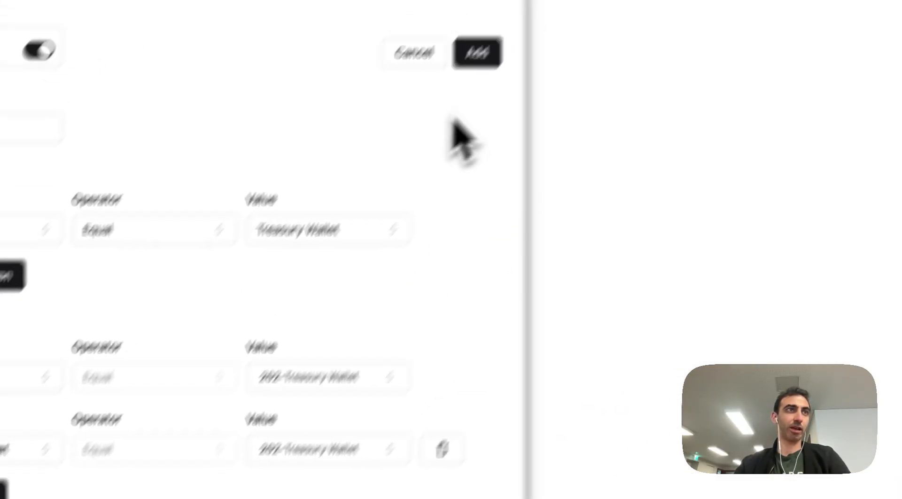
{"action": "left_click", "coordinate": [413, 170]}
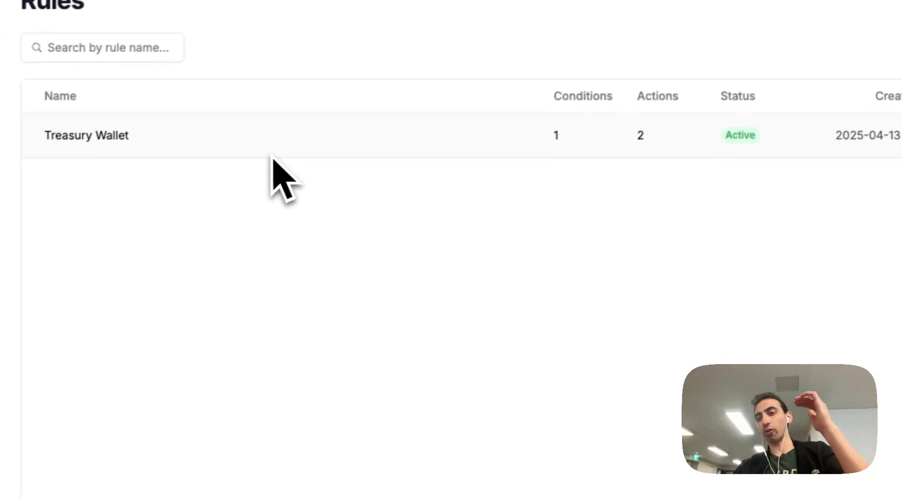
Open the Treasury Wallet rule and add a second condition for Coin Equal ETH
{"action": "left_click", "coordinate": [275, 155]}
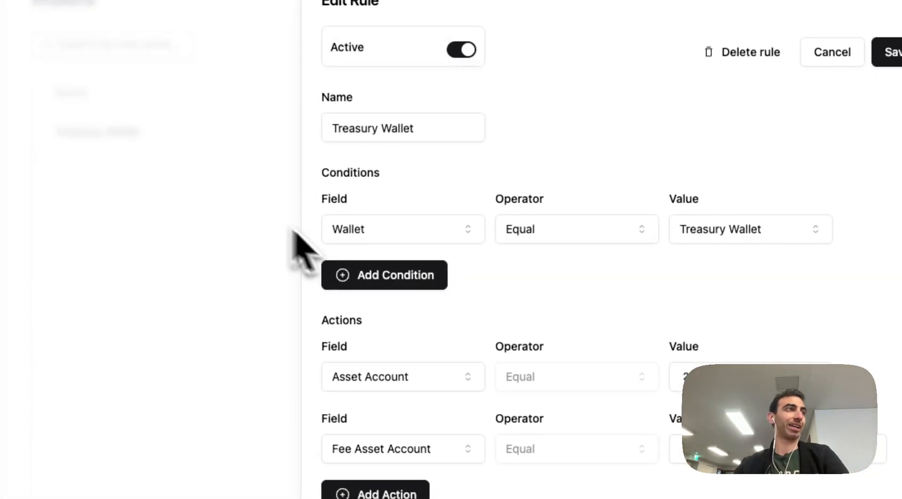
{"action": "left_click", "coordinate": [367, 275]}
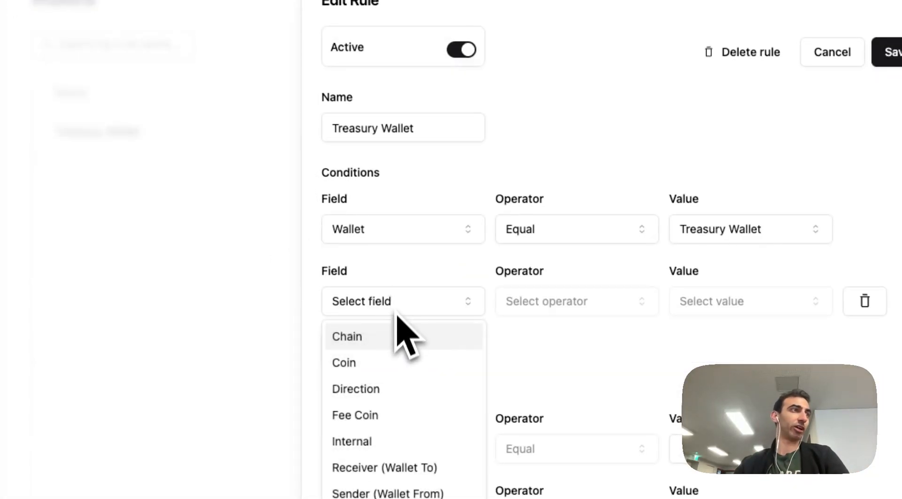
{"action": "left_click", "coordinate": [716, 301]}
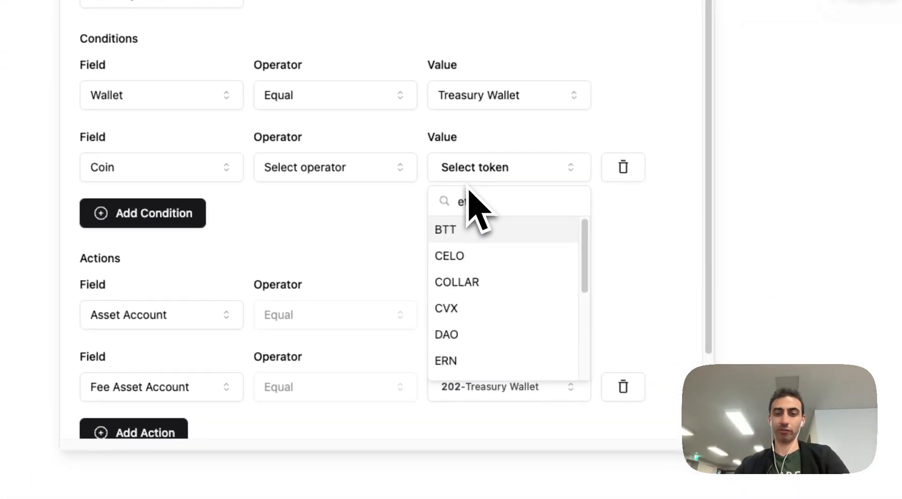
{"action": "type", "text": "eth"}
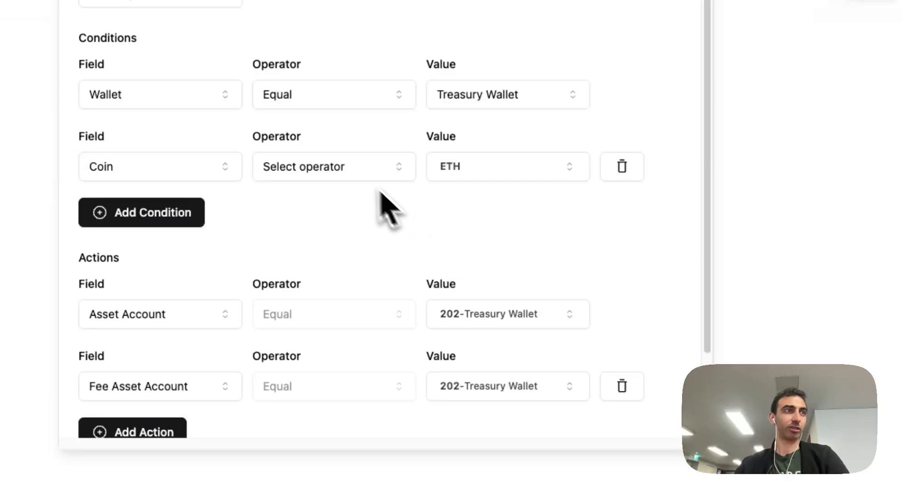
Change the rule's asset account and fee asset account to 1003-Treasury Wallet - ETH and save the rule
{"action": "left_click", "coordinate": [517, 324]}
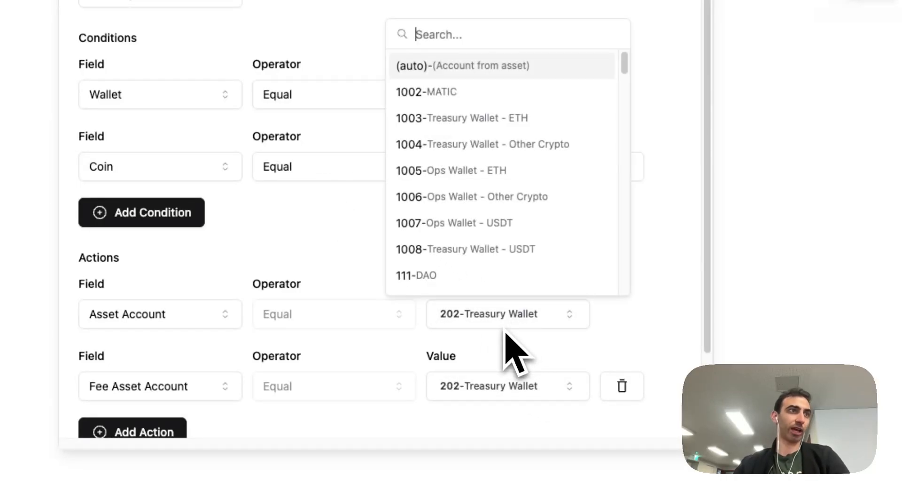
{"action": "left_click", "coordinate": [489, 118]}
{"action": "left_click", "coordinate": [498, 384]}
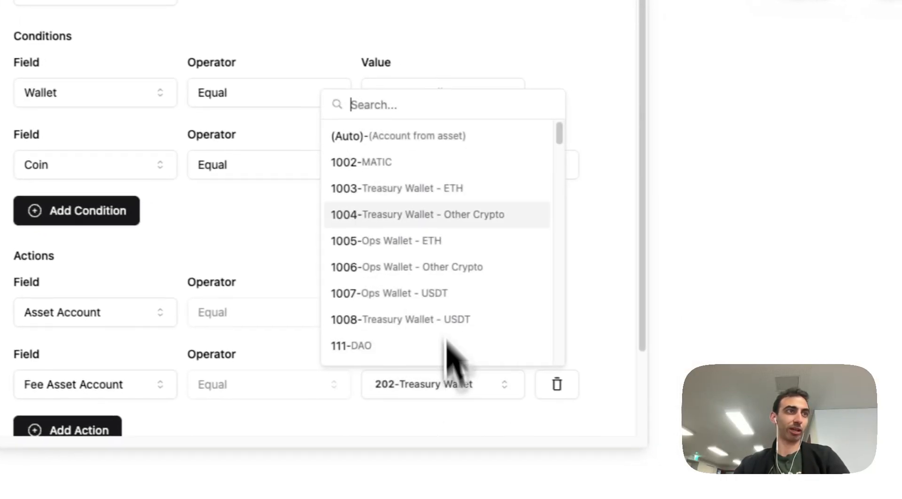
{"action": "left_click", "coordinate": [433, 189]}
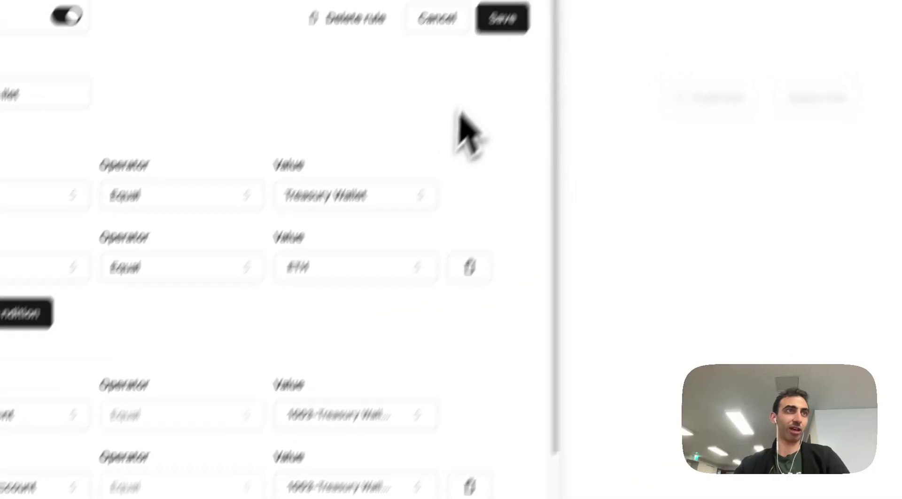
{"action": "left_click", "coordinate": [451, 99]}
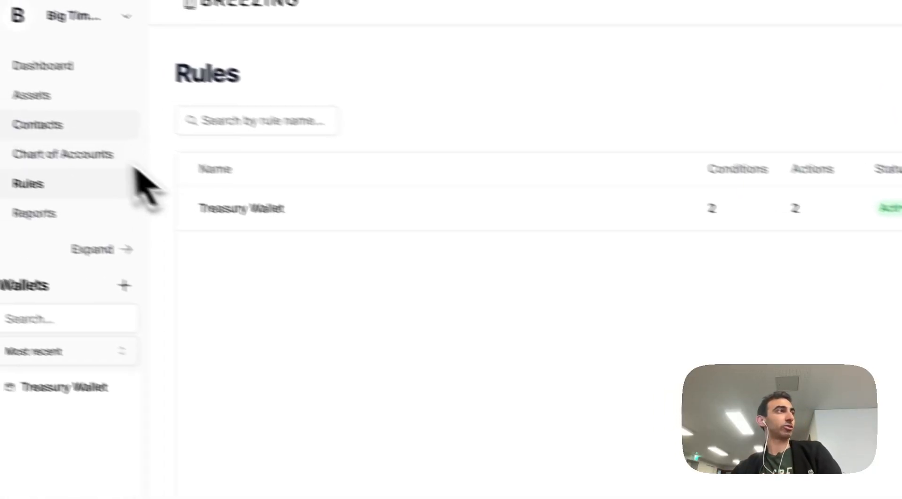
Examine the Treasury Wallet's transaction table, including its directions, tokens, accounts, fiat amounts and fees
{"action": "left_click", "coordinate": [31, 95]}
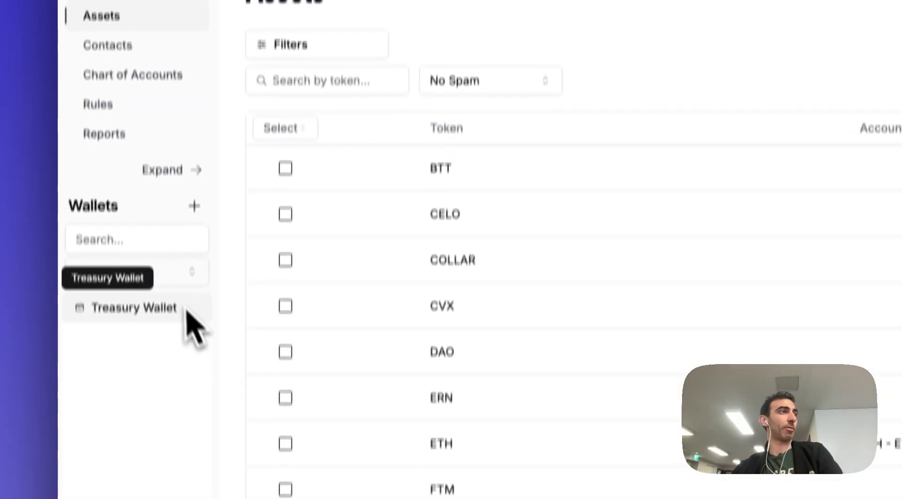
{"action": "left_click", "coordinate": [101, 388]}
{"action": "scroll", "coordinate": [522, 241], "scroll_direction": "down", "scroll_amount": 8}
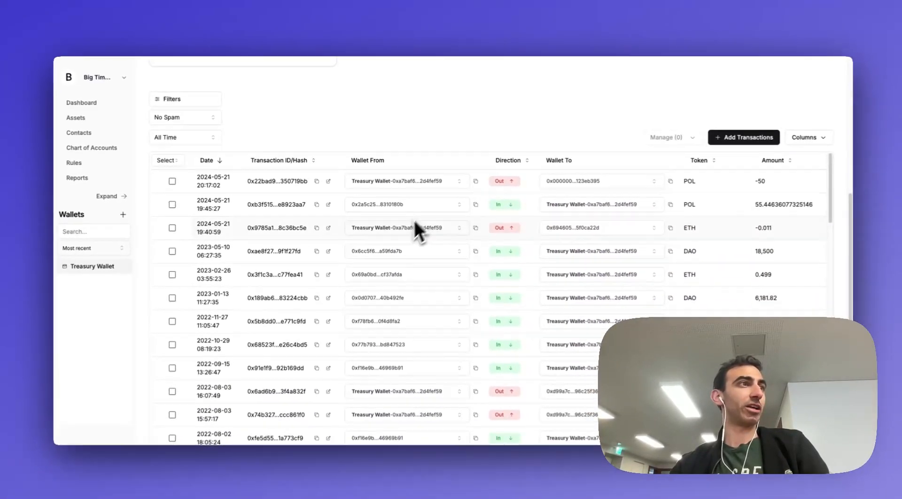
{"action": "scroll", "coordinate": [443, 260], "scroll_direction": "right", "scroll_amount": 10}
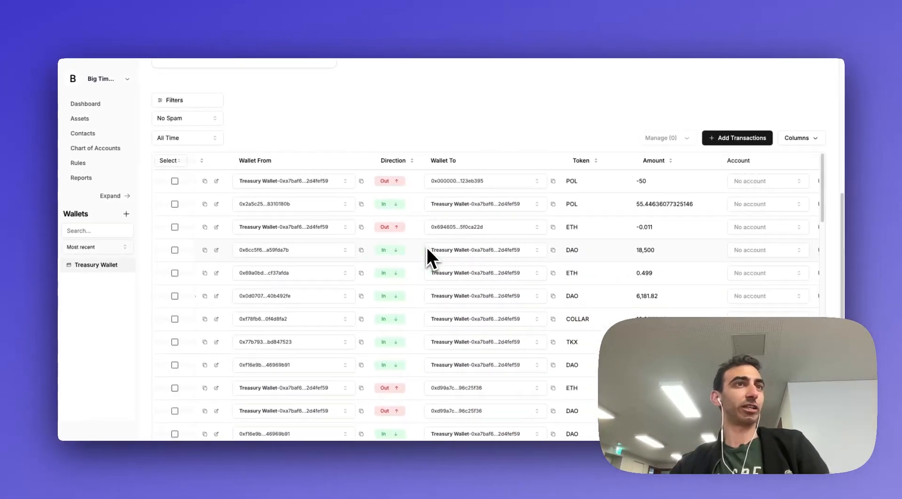
{"action": "scroll", "coordinate": [568, 221], "scroll_direction": "right", "scroll_amount": 3}
{"action": "scroll", "coordinate": [574, 223], "scroll_direction": "left", "scroll_amount": 12}
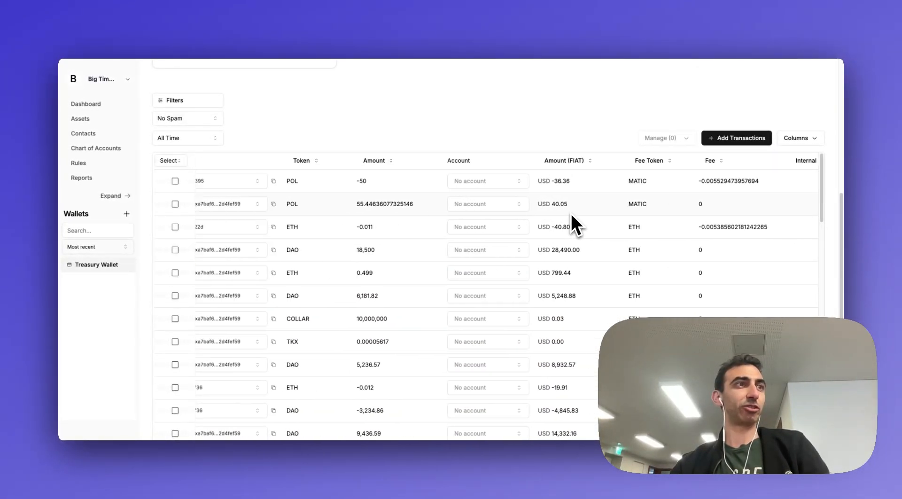
{"action": "scroll", "coordinate": [583, 226], "scroll_direction": "down", "scroll_amount": 1}
{"action": "scroll", "coordinate": [515, 228], "scroll_direction": "up", "scroll_amount": 10}
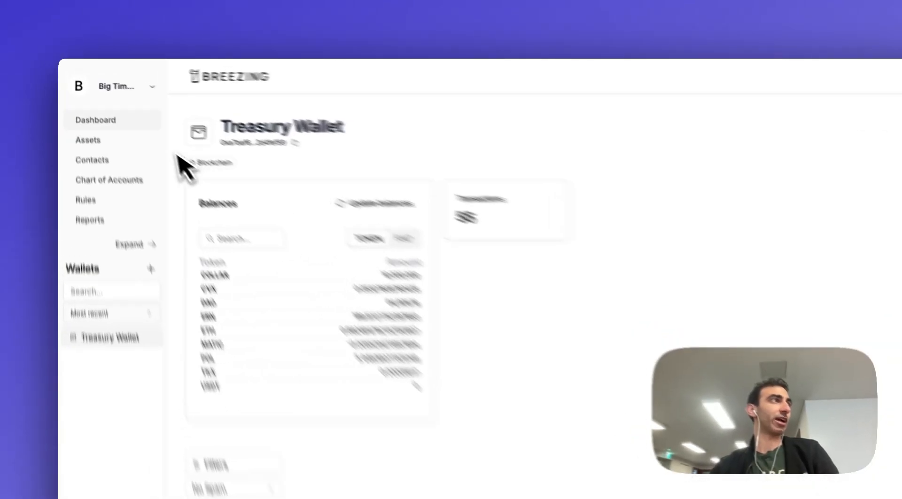
Calculate the net gain/loss with the maximum number of tokens selected
{"action": "left_click", "coordinate": [522, 148]}
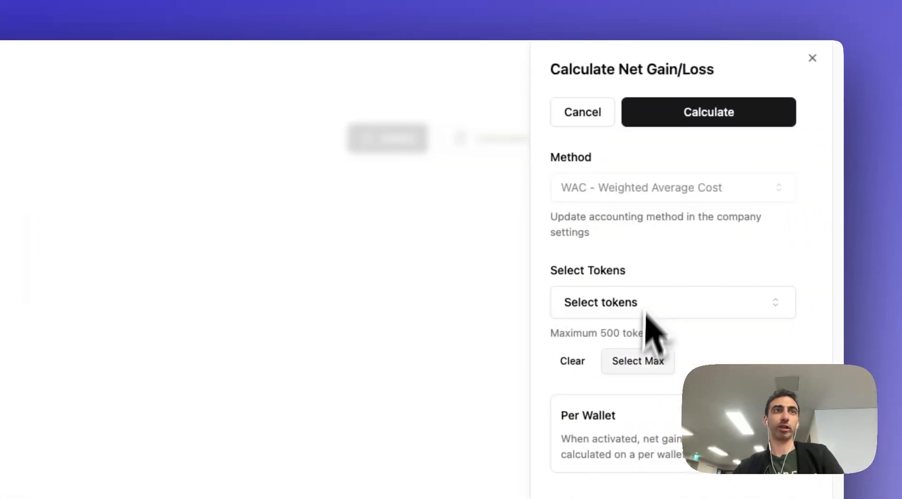
{"action": "left_click", "coordinate": [639, 361]}
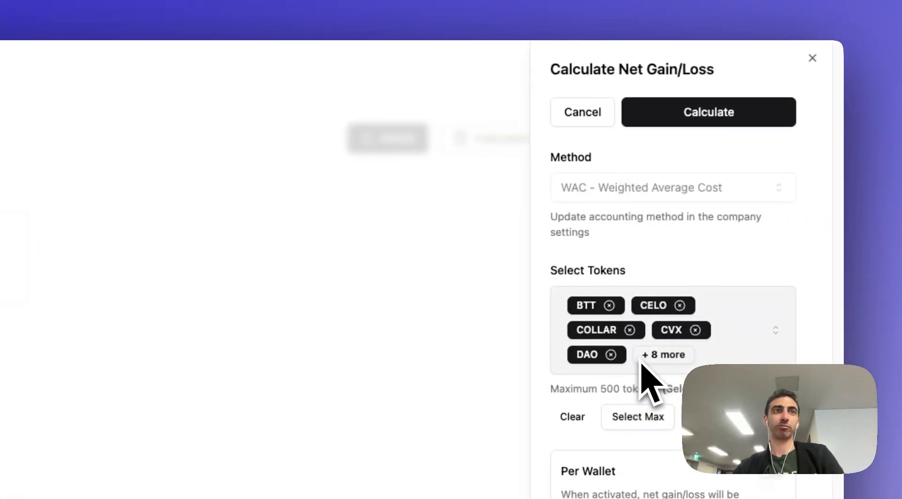
{"action": "left_click", "coordinate": [702, 112]}
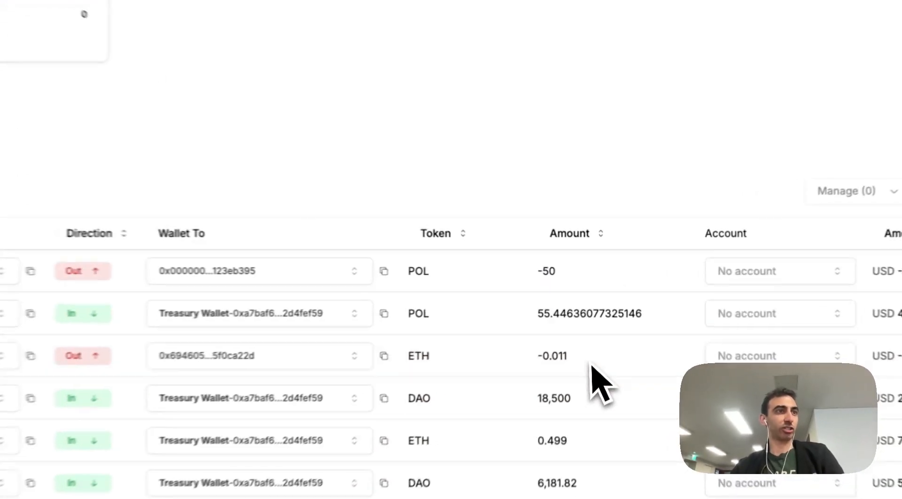
Open the outgoing -0.011 ETH transaction and set its transaction account to 441-Legal expenses
{"action": "left_click", "coordinate": [600, 324]}
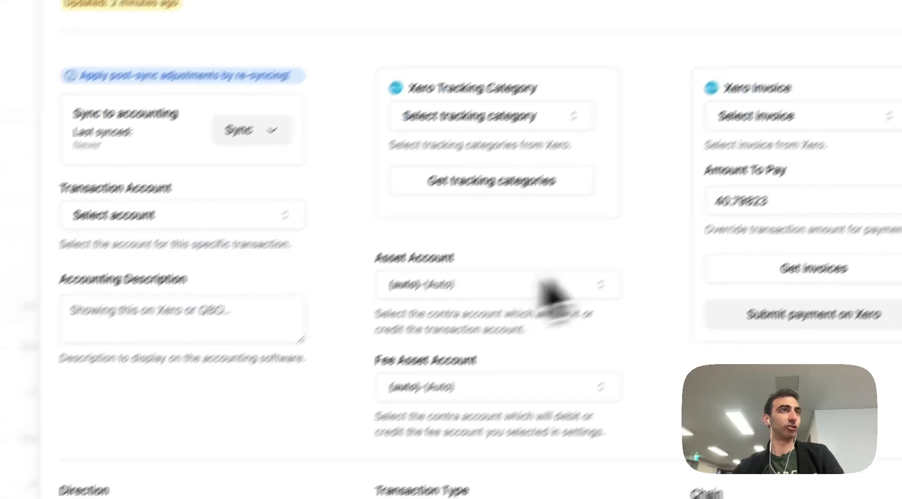
{"action": "scroll", "coordinate": [552, 296], "scroll_direction": "down", "scroll_amount": 10}
{"action": "scroll", "coordinate": [433, 357], "scroll_direction": "up", "scroll_amount": 10}
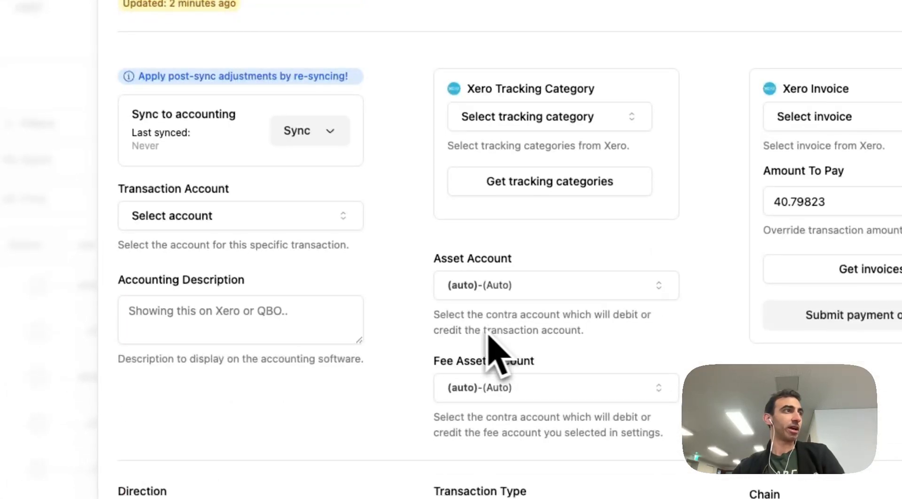
{"action": "left_click", "coordinate": [273, 223]}
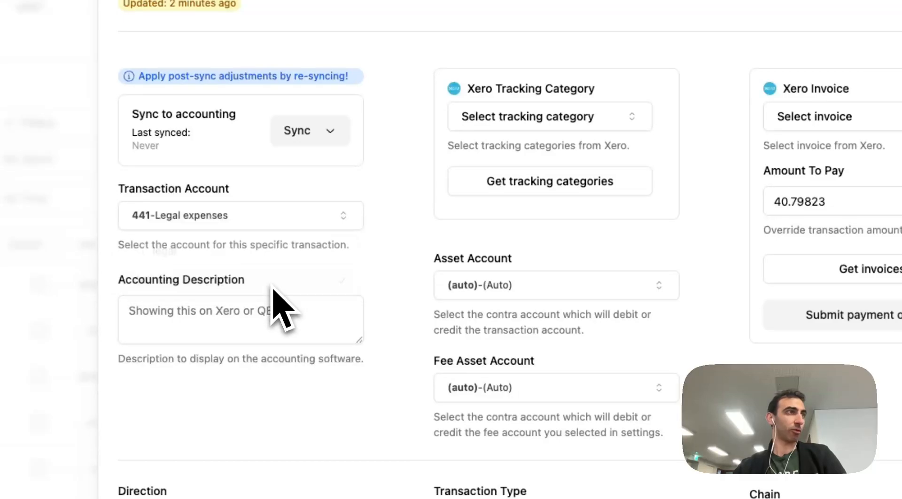
Save the ETH transaction's details and sync it to accounting
{"action": "left_click", "coordinate": [837, 63]}
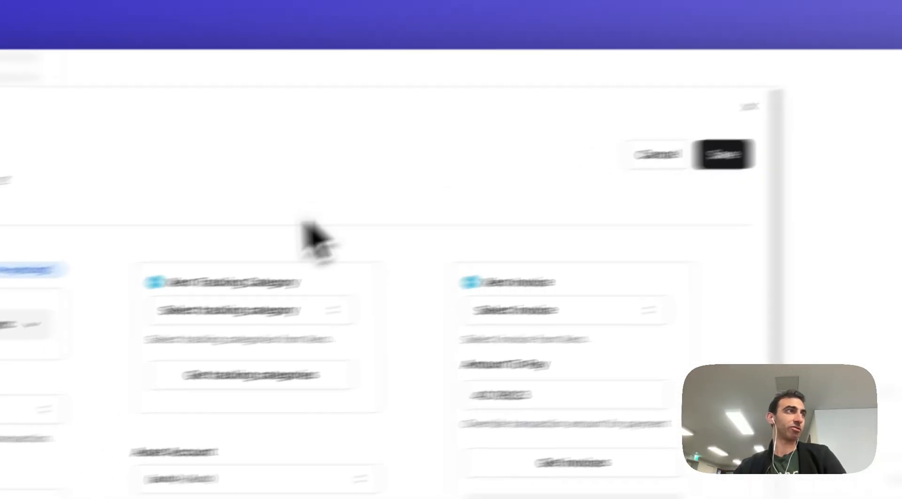
{"action": "left_click", "coordinate": [29, 323]}
{"action": "left_click", "coordinate": [317, 323]}
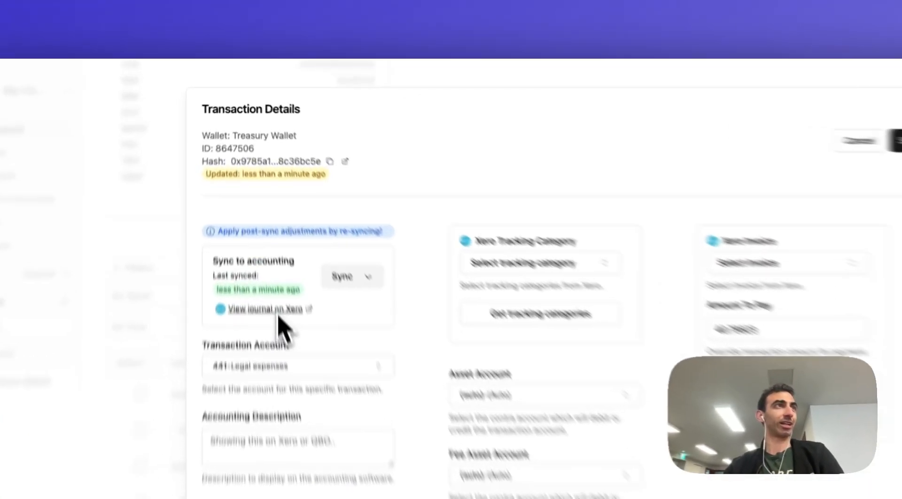
Go to the synced transaction's journal in Xero and switch the active organisation to Detof GmbH
{"action": "left_click", "coordinate": [262, 220]}
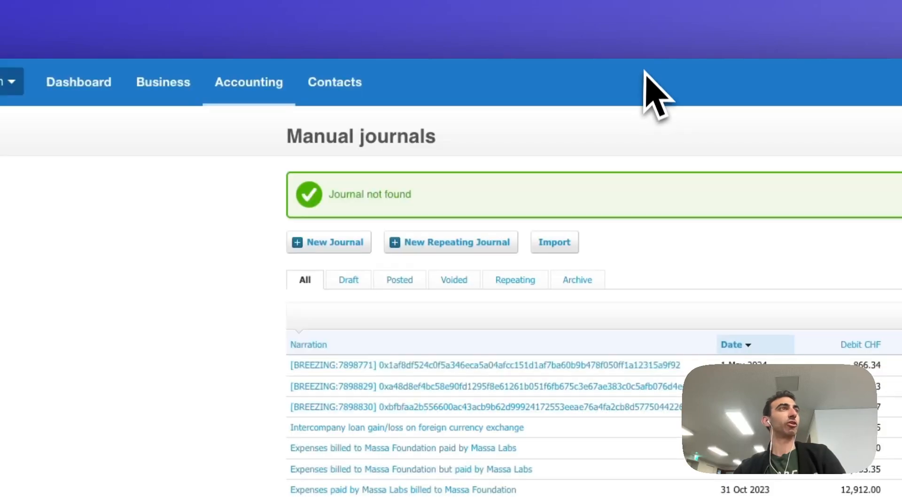
{"action": "left_click", "coordinate": [121, 89]}
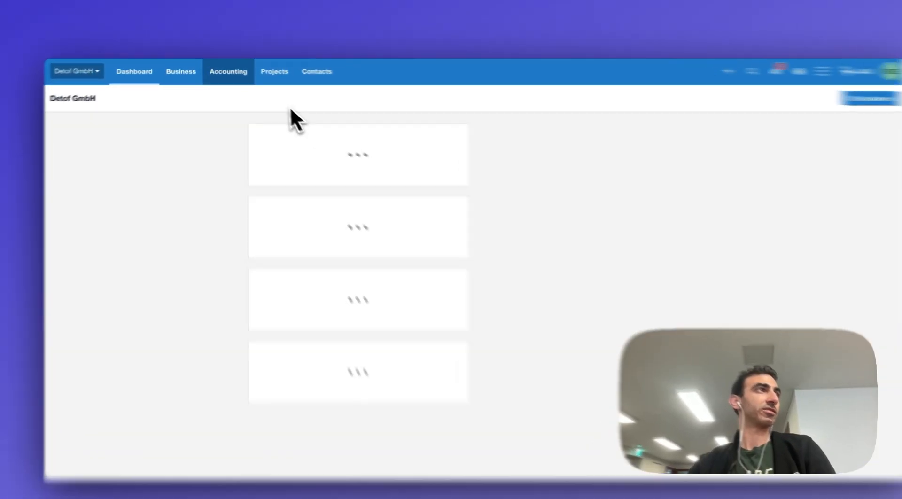
{"action": "left_click", "coordinate": [232, 79]}
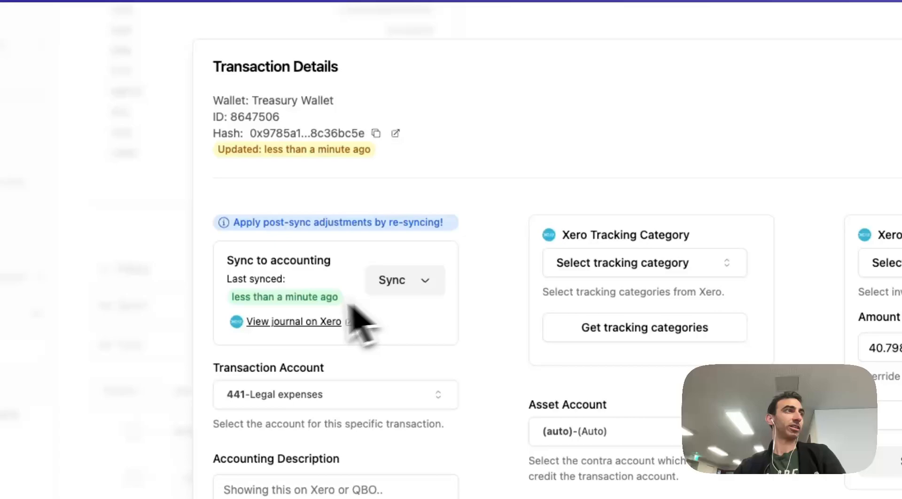
Open the synced ETH transaction's manual journal in Xero and review its amount, fee and Net Gain/Loss lines
{"action": "left_click", "coordinate": [301, 322]}
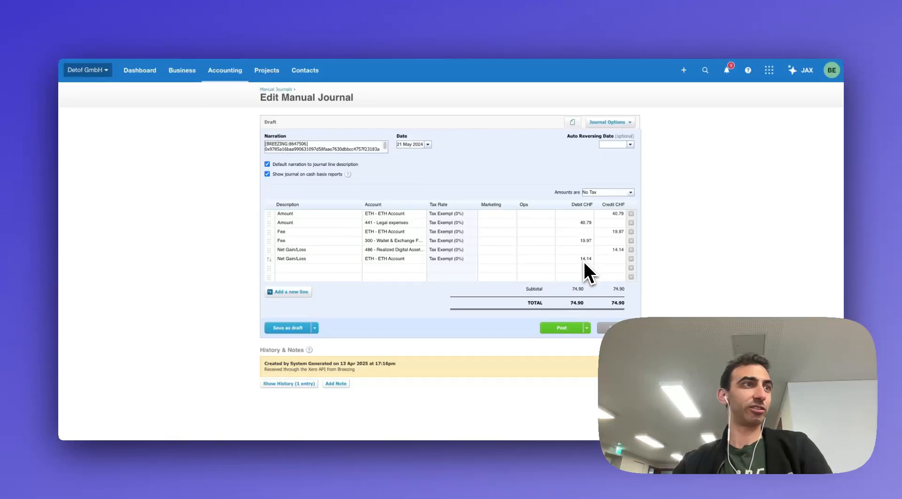
{"action": "left_click", "coordinate": [608, 252]}
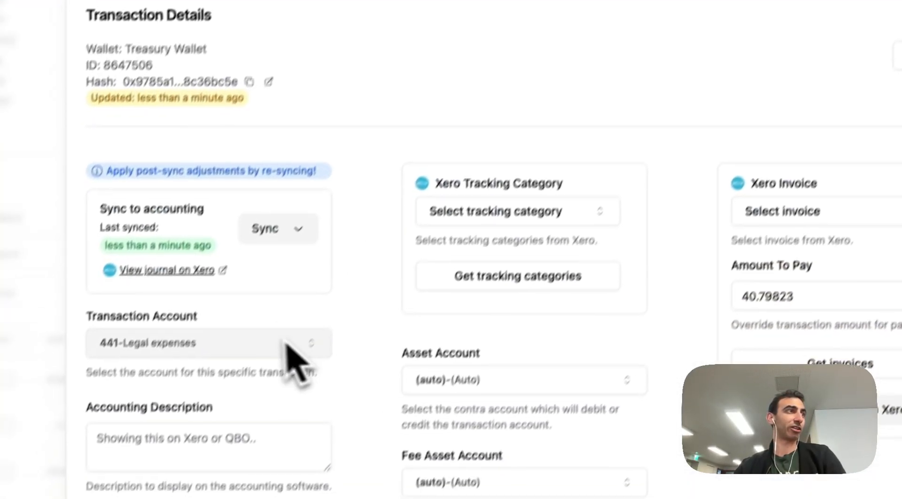
Set the ETH transaction's account to 412-Consulting & Accounting in Breezing, then save and re-sync it to Xero
{"action": "left_click", "coordinate": [296, 357]}
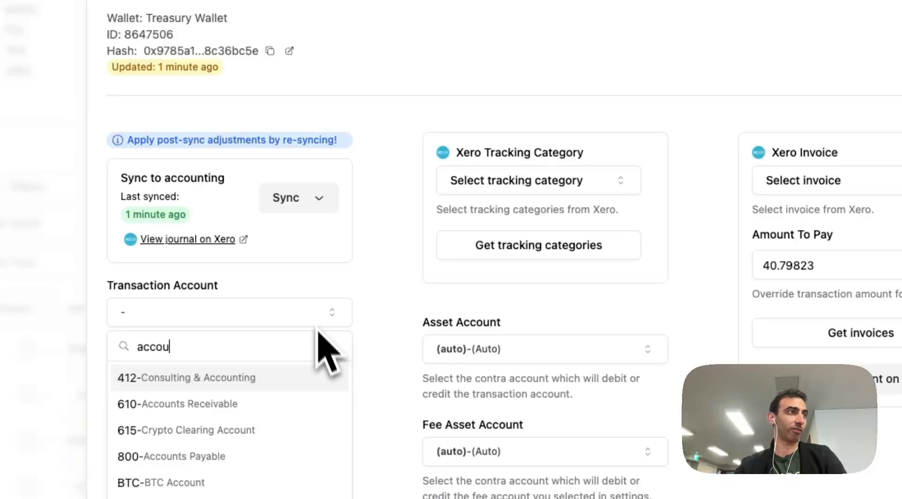
{"action": "left_click", "coordinate": [655, 177]}
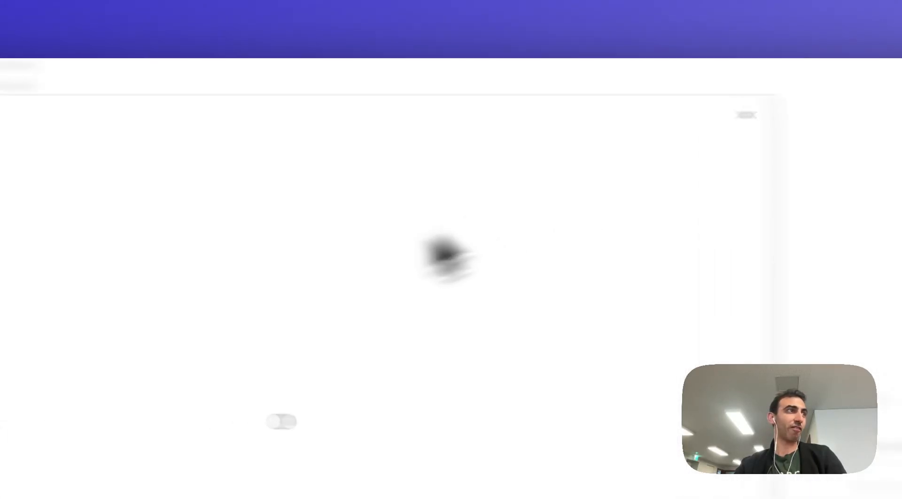
{"action": "left_click", "coordinate": [301, 337]}
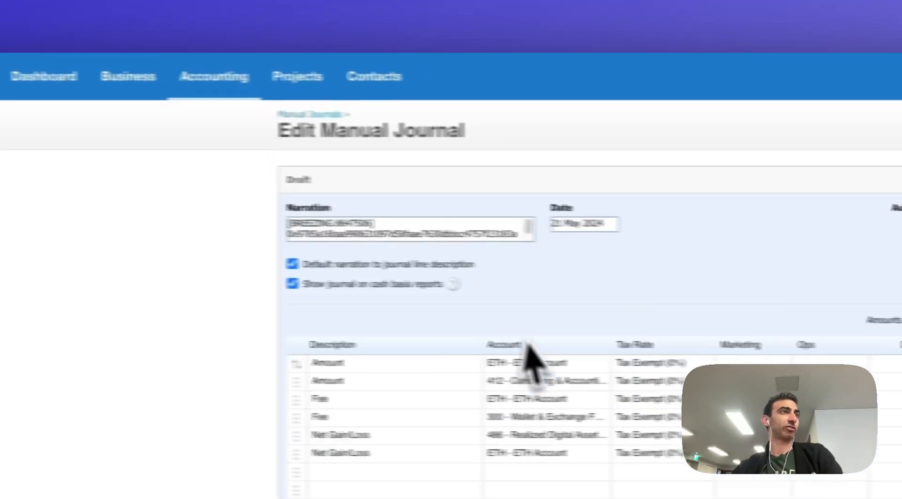
Check the account on the re-synced Xero journal's second Amount line, and save the transaction details in Breezing
{"action": "left_click", "coordinate": [548, 382]}
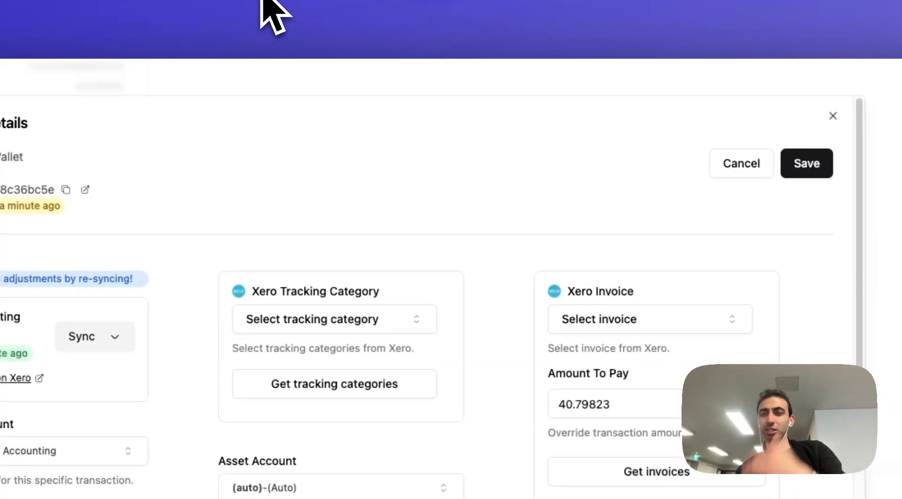
{"action": "left_click", "coordinate": [807, 163]}
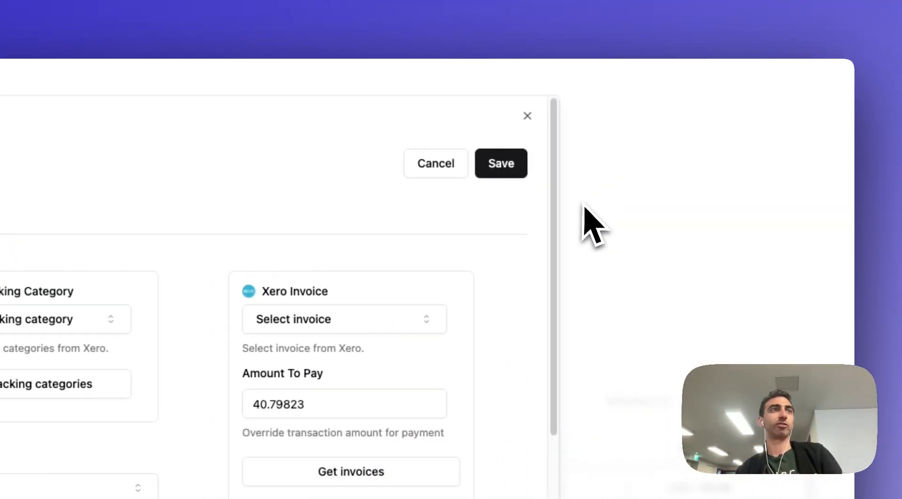